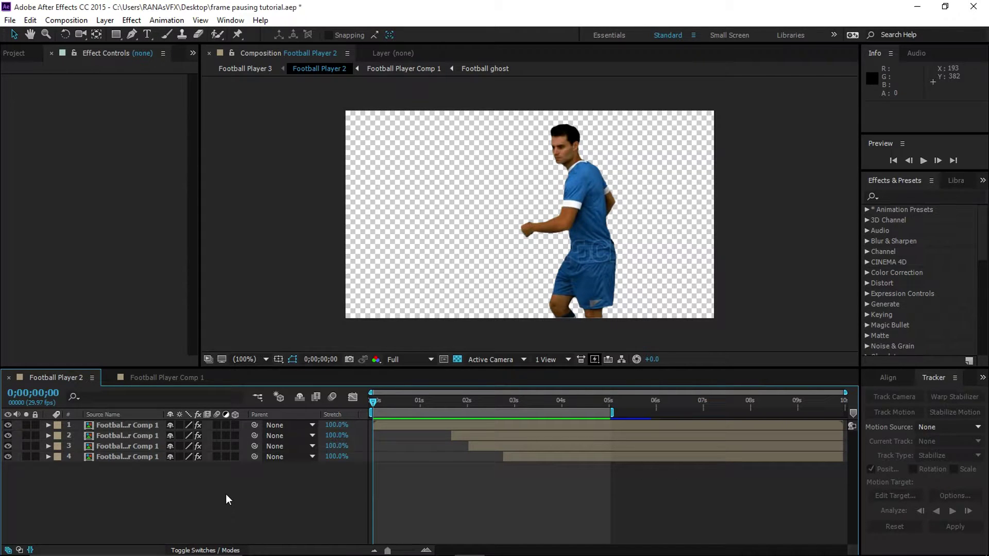
# - Preview the keyed comp, then play Football Player Comp 1's kick with its four fading ghost layers
pyautogui.press('space')
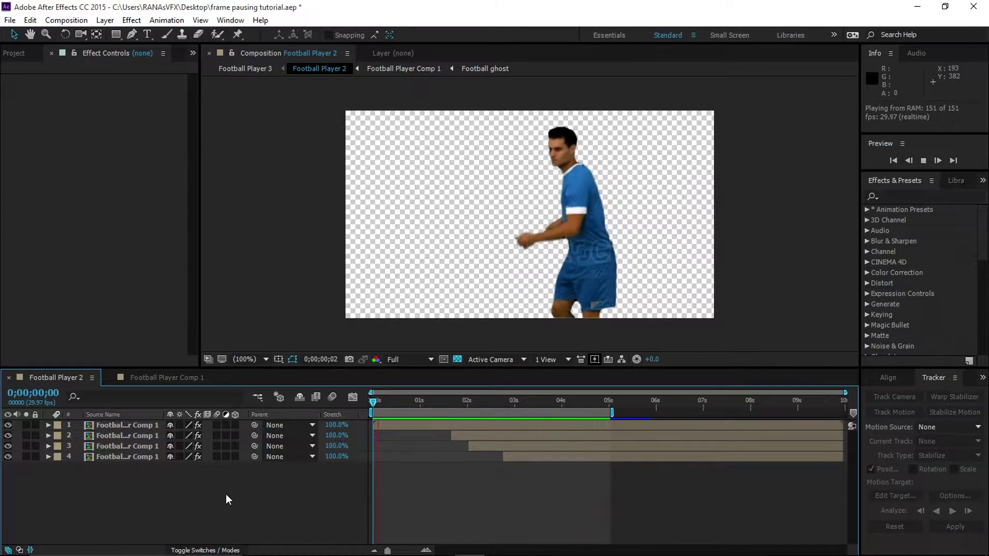
pyautogui.press('space')
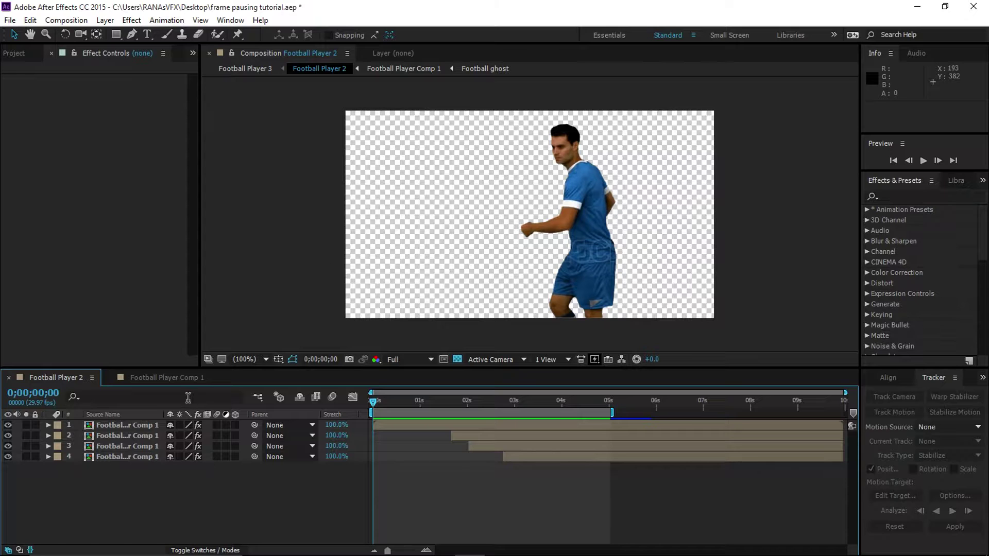
pyautogui.click(178, 382)
pyautogui.press('space')
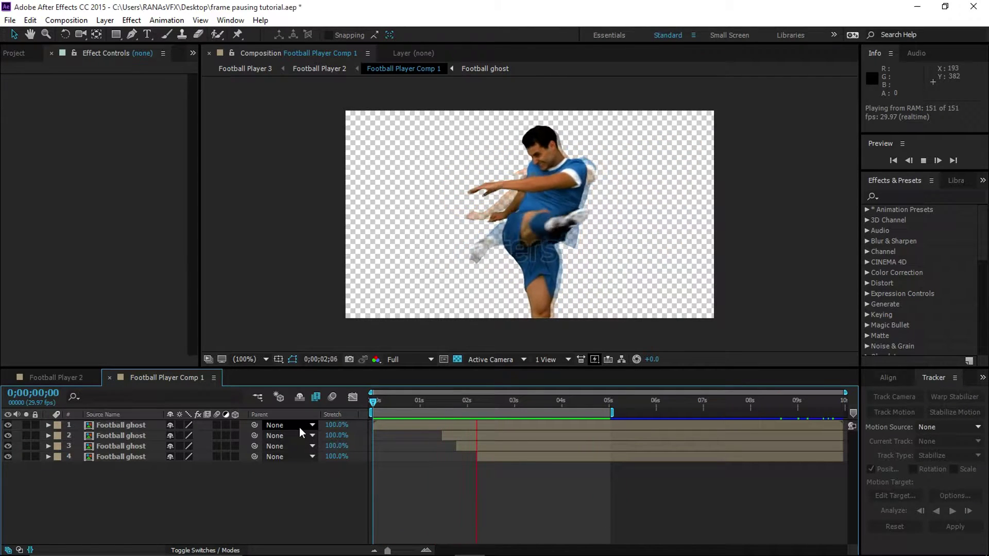
pyautogui.press('space')
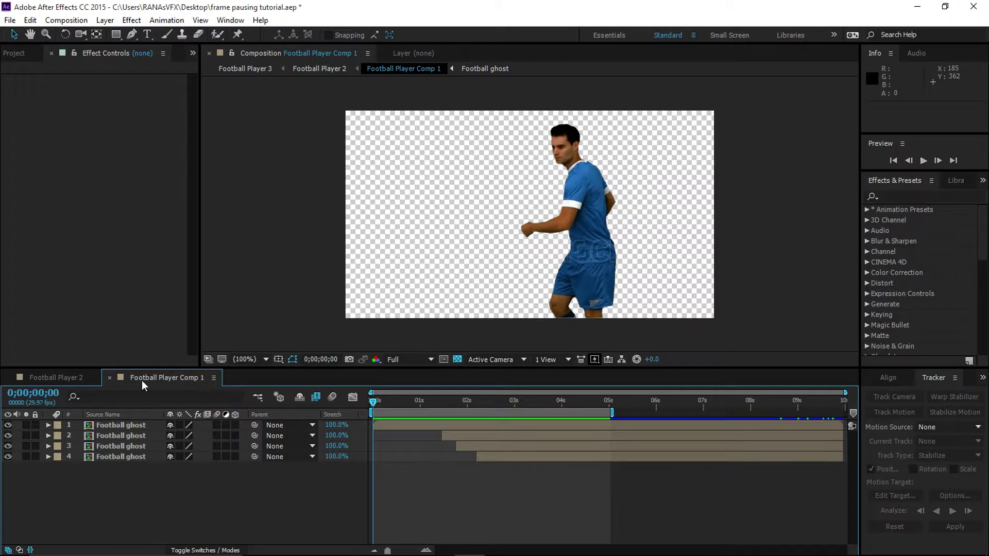
# - Create a new Football Player 6 comp from the green-screen Football Player footage
pyautogui.click(56, 377)
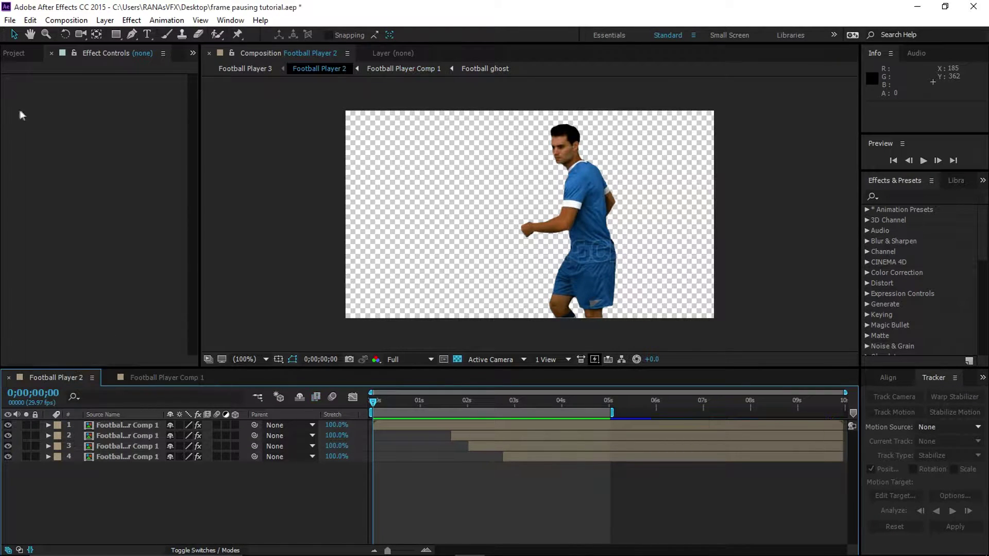
pyautogui.click(15, 53)
pyautogui.click(50, 164)
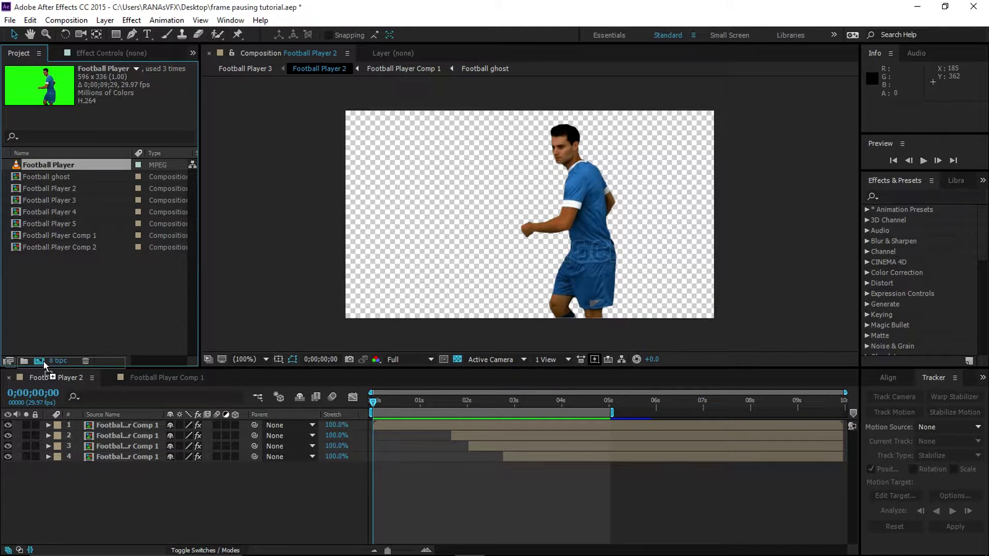
pyautogui.moveTo(44, 361); pyautogui.dragTo(41, 360)
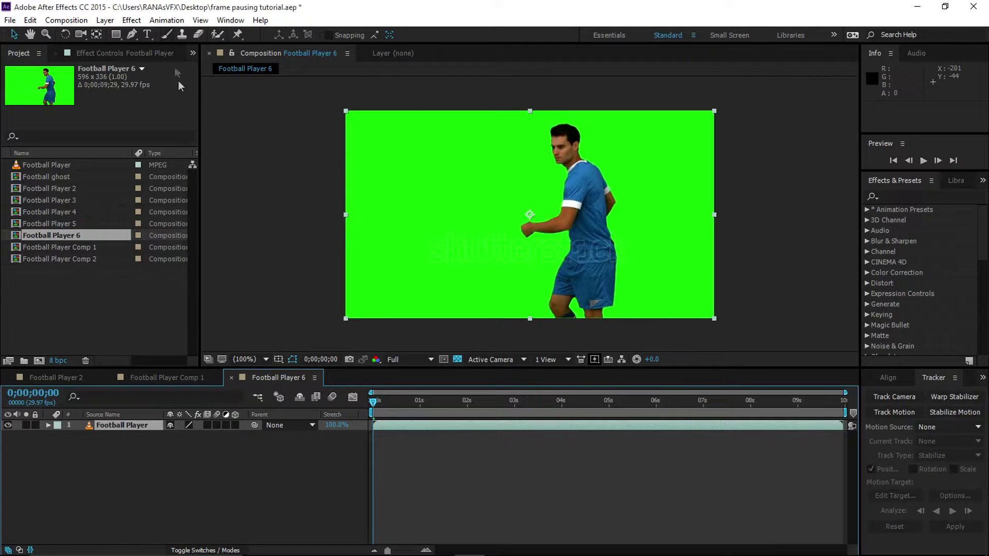
# - Apply Keylight (1.2) to the player layer, sample the green as Screen Colour, and show a black background
pyautogui.click(114, 427)
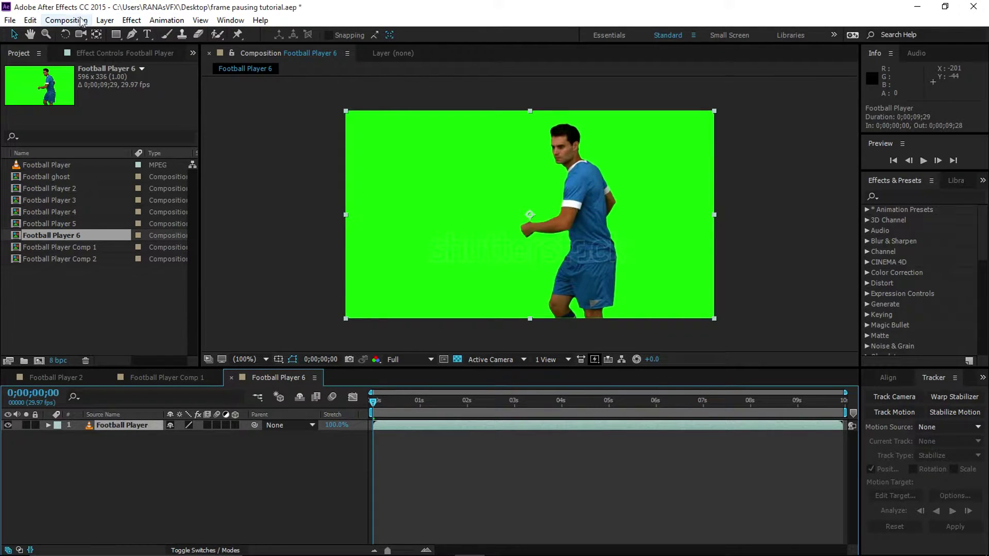
pyautogui.click(132, 20)
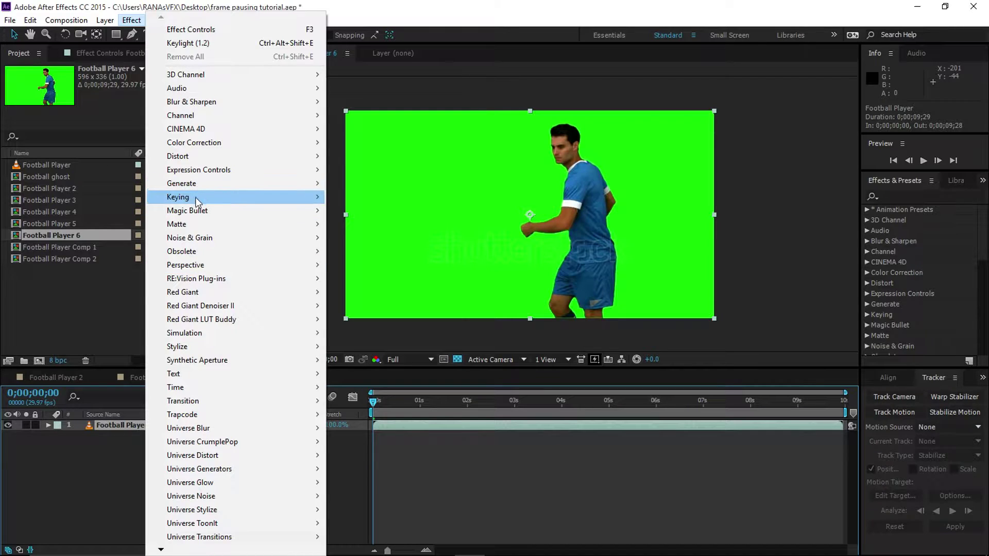
pyautogui.moveTo(195, 197)
pyautogui.click(398, 306)
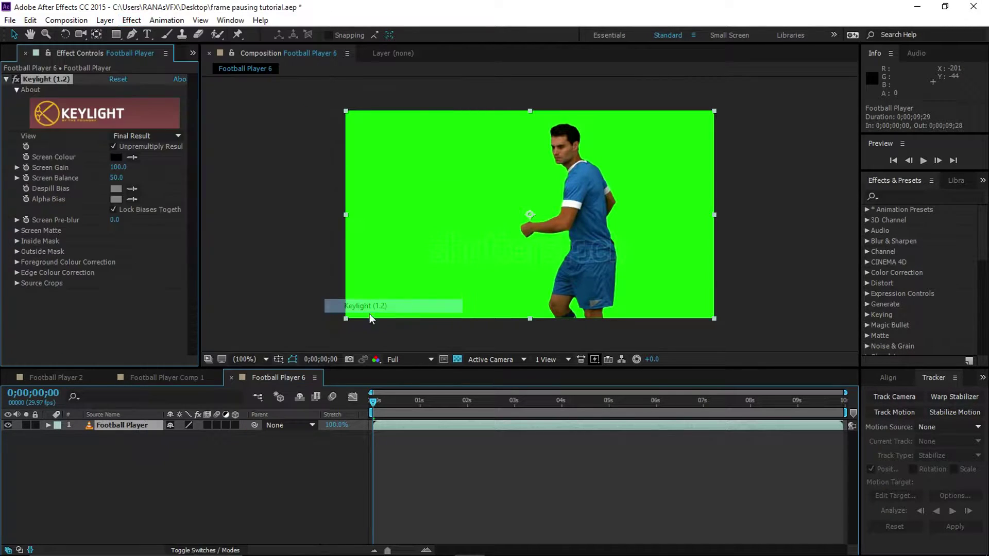
pyautogui.click(133, 157)
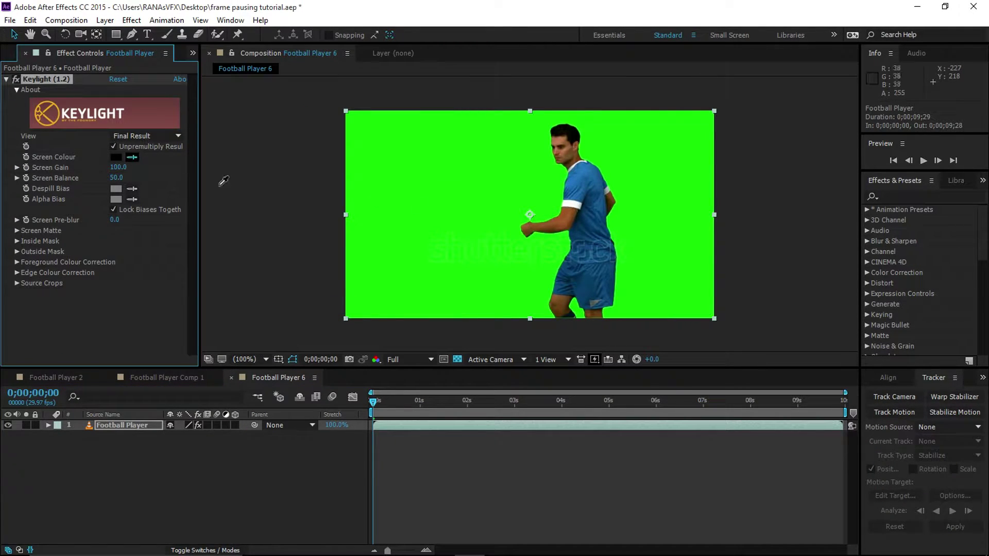
pyautogui.click(459, 186)
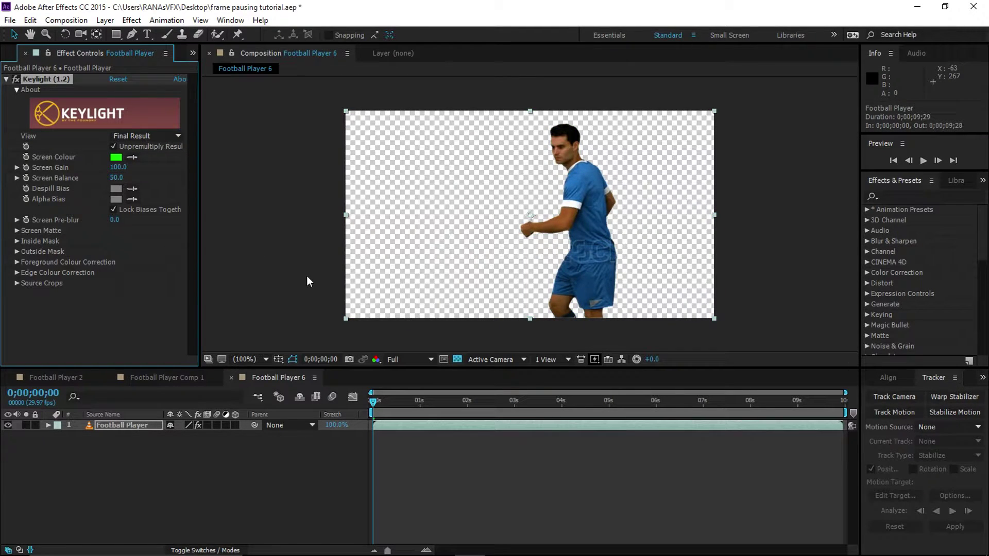
pyautogui.click(457, 359)
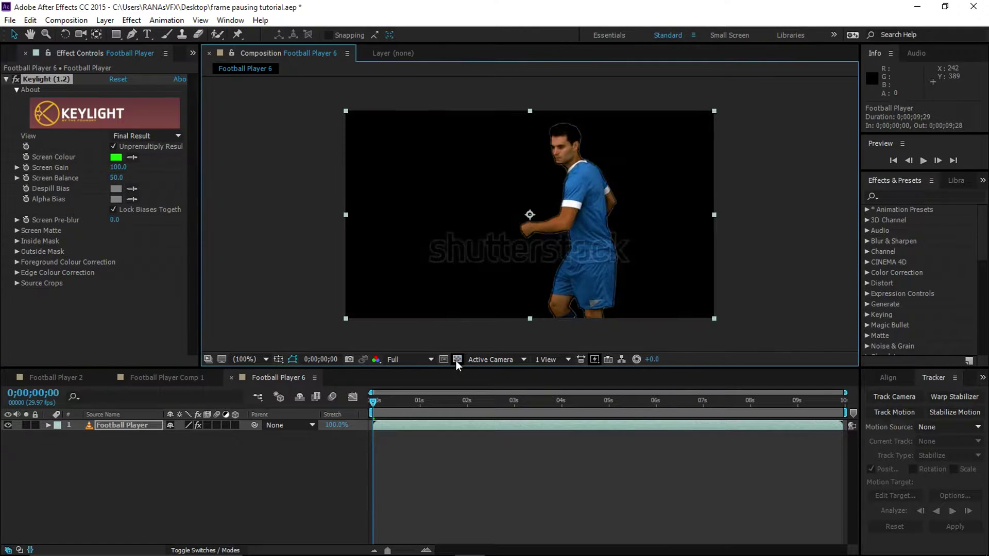
# - In Keylight's Screen Matte, raise Clip Black to 39 and lower Clip White to 95, then collapse the groups
pyautogui.click(17, 230)
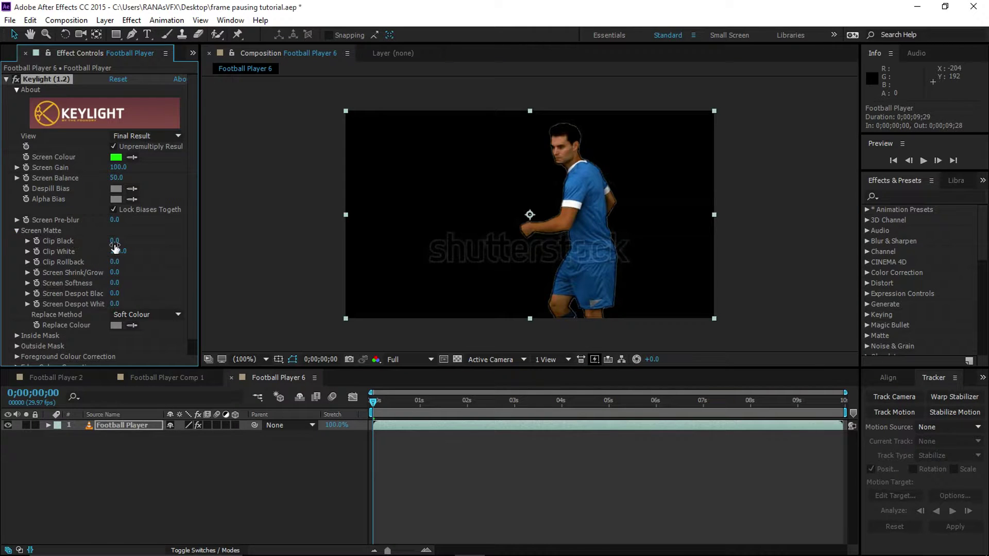
pyautogui.moveTo(114, 242); pyautogui.dragTo(138, 242)
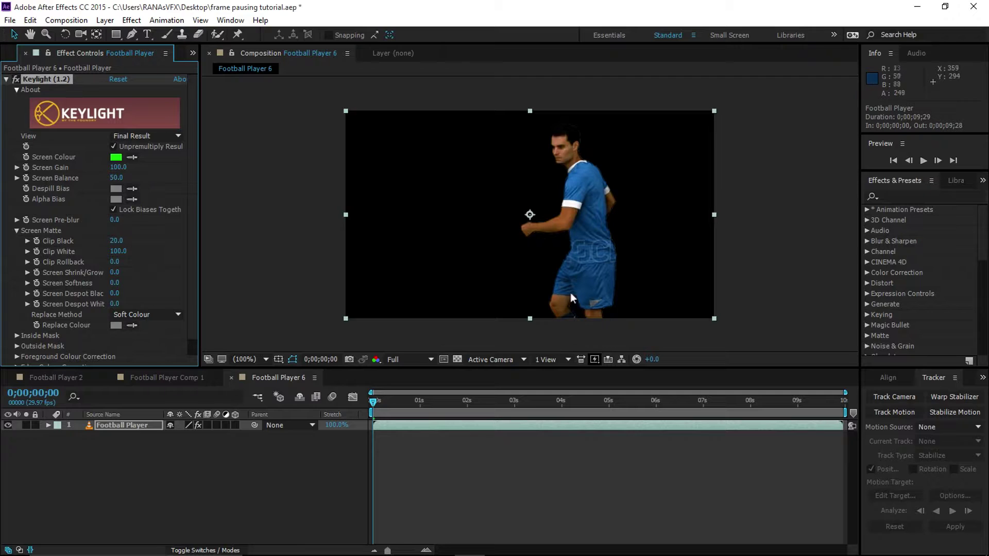
pyautogui.moveTo(118, 242); pyautogui.dragTo(130, 240)
pyautogui.moveTo(119, 252); pyautogui.dragTo(116, 255)
pyautogui.click(150, 251)
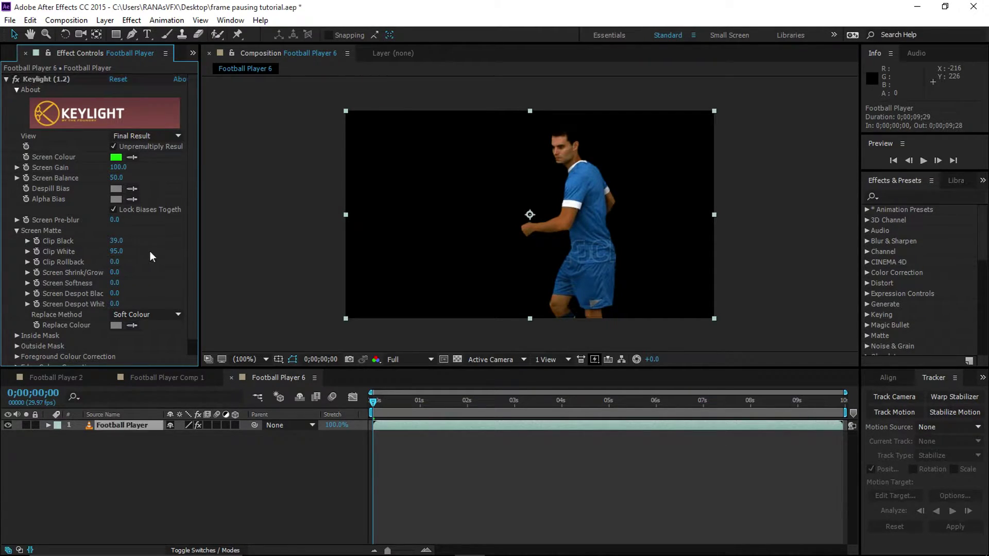
pyautogui.click(16, 230)
pyautogui.click(7, 78)
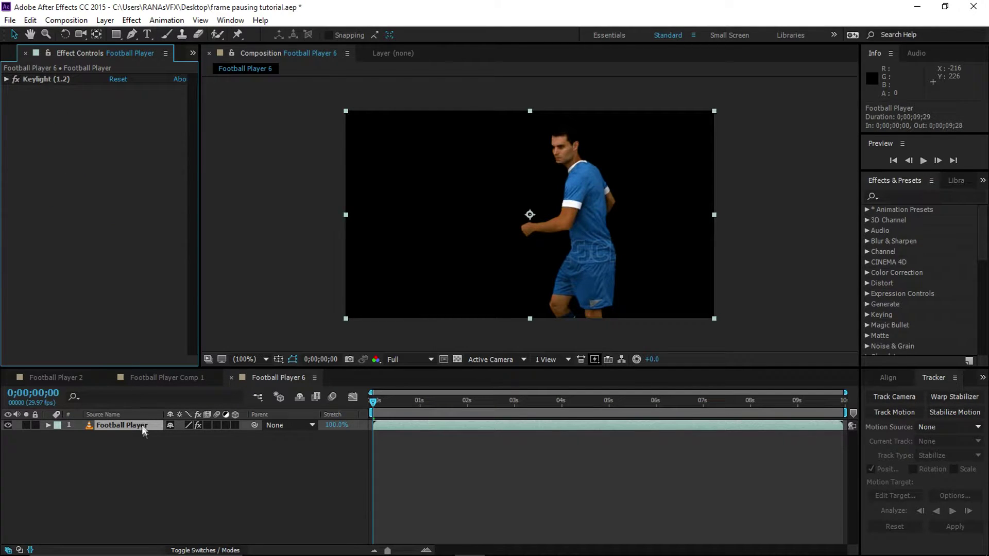
# - Scrub through the kick, then enable Time Remapping on the Football Player layer
pyautogui.moveTo(370, 400); pyautogui.dragTo(548, 416)
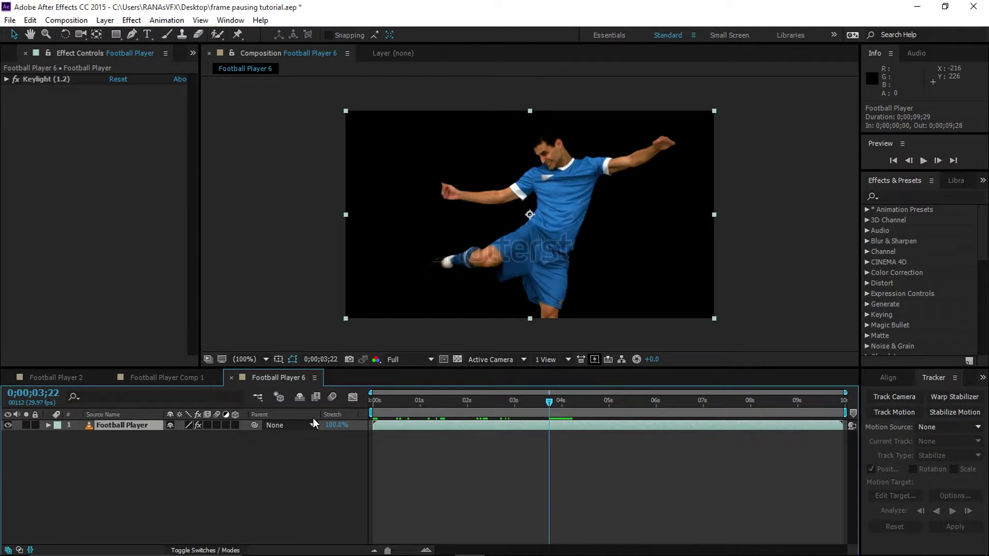
pyautogui.rightClick(141, 426)
pyautogui.moveTo(187, 149)
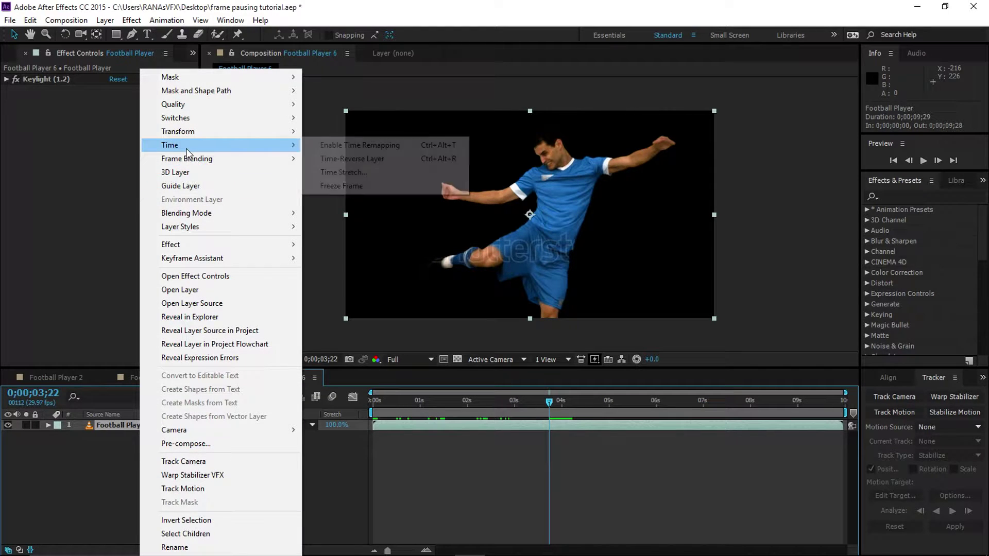
pyautogui.click(379, 146)
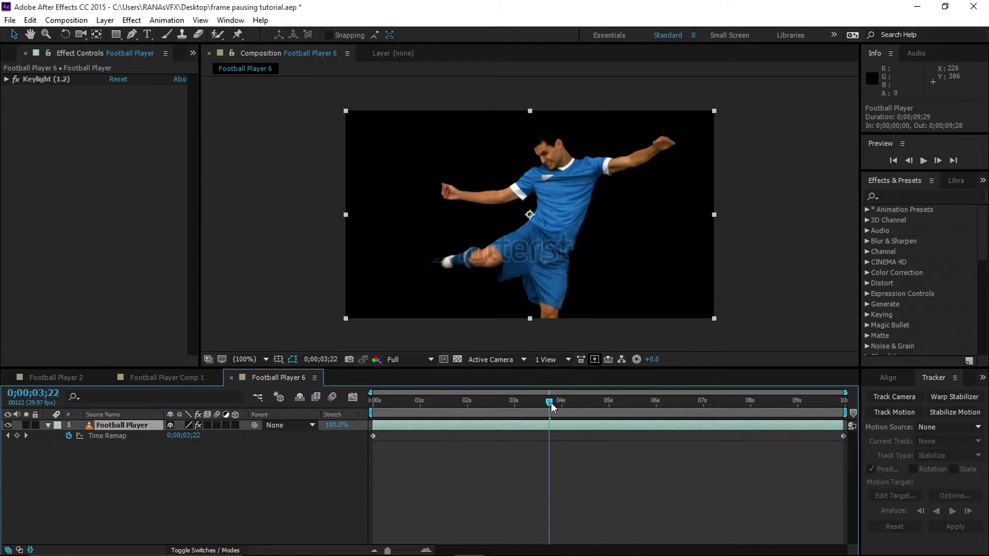
# - Add a Time Remap keyframe at the 0;00;03;27 peak and move it back to about 0;00;00;17
pyautogui.moveTo(550, 400); pyautogui.dragTo(557, 401)
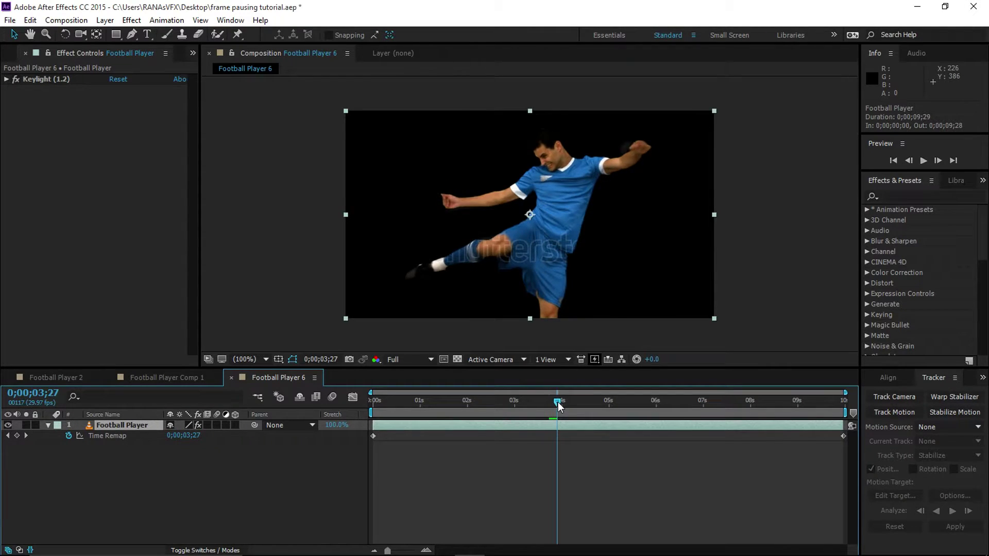
pyautogui.click(17, 435)
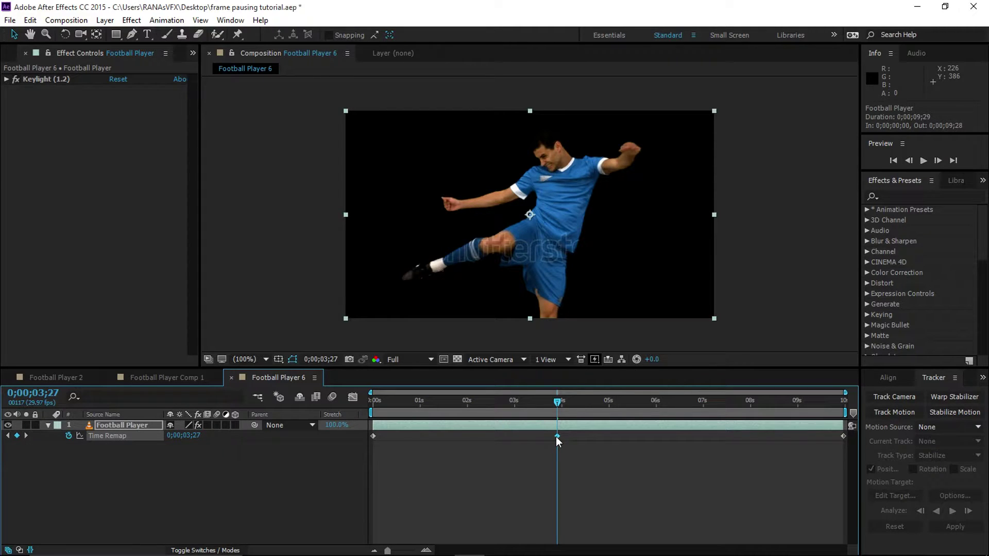
pyautogui.moveTo(555, 436); pyautogui.dragTo(403, 431)
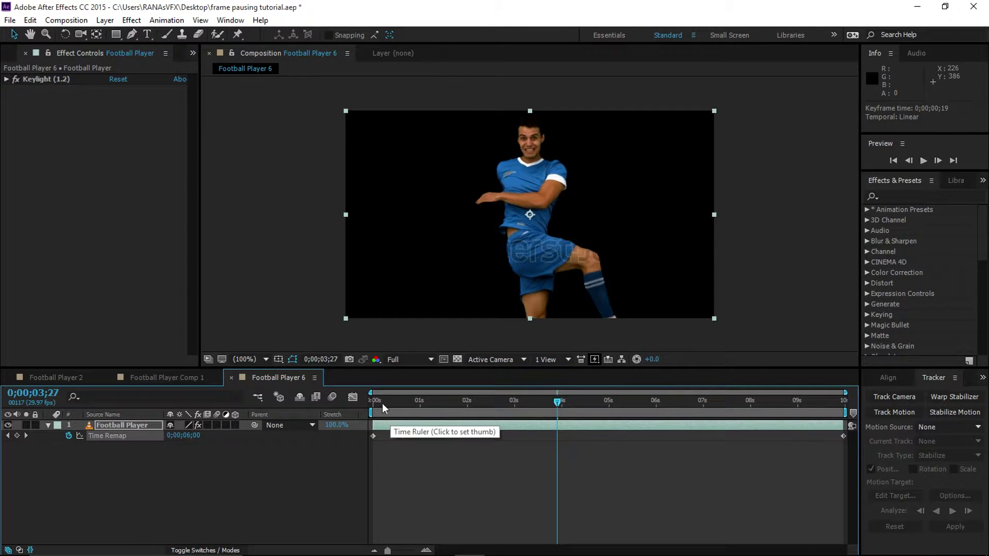
pyautogui.click(368, 400)
pyautogui.moveTo(373, 437)
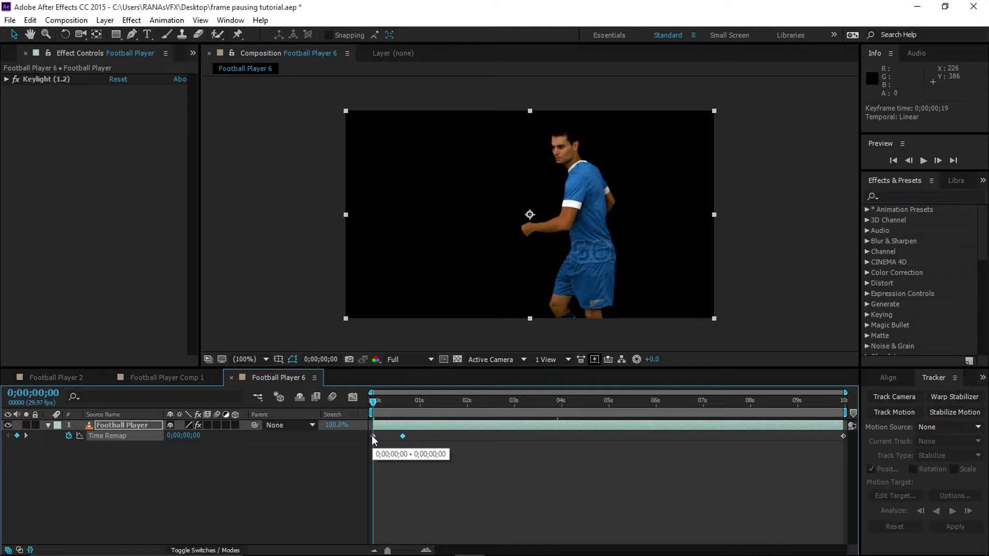
pyautogui.moveTo(373, 401); pyautogui.dragTo(399, 402)
pyautogui.click(403, 436)
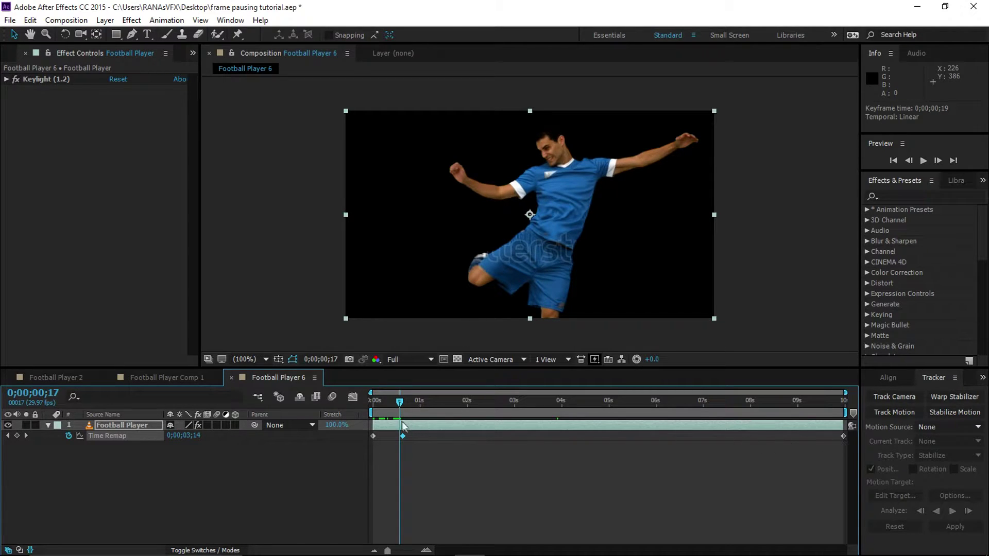
pyautogui.moveTo(400, 400); pyautogui.dragTo(361, 400)
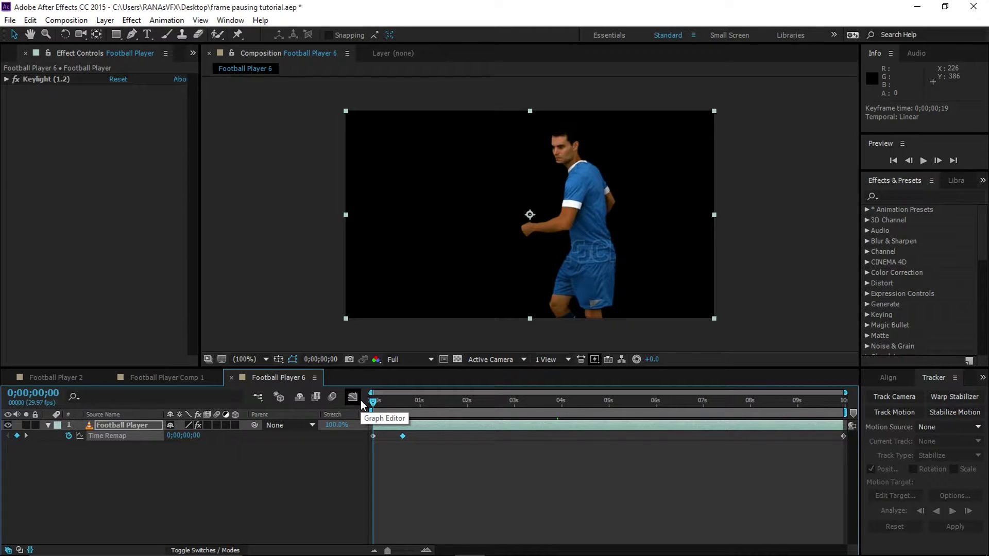
# - Preview the time-remapped kick with the transparency grid back on, then enable the layer's frame blending
pyautogui.press('space')
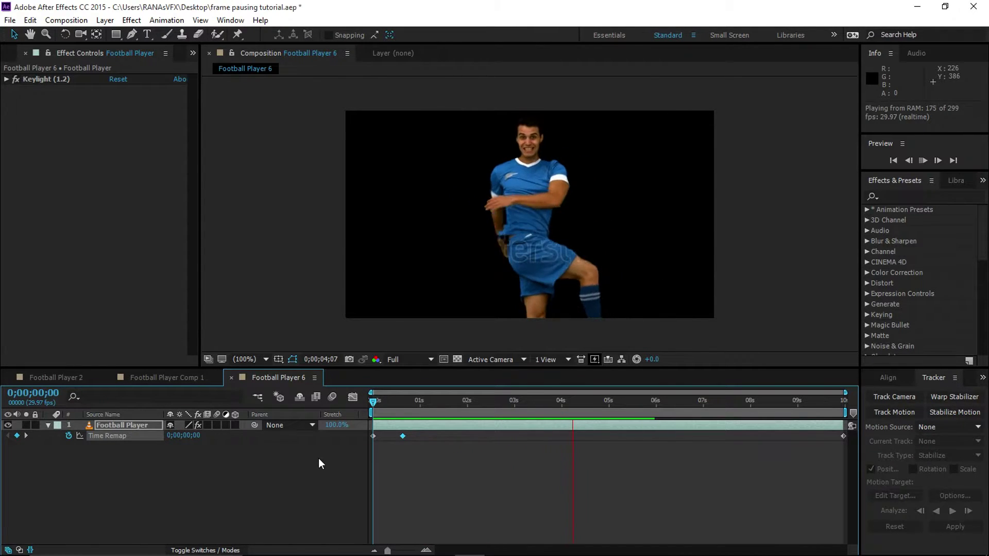
pyautogui.press('space')
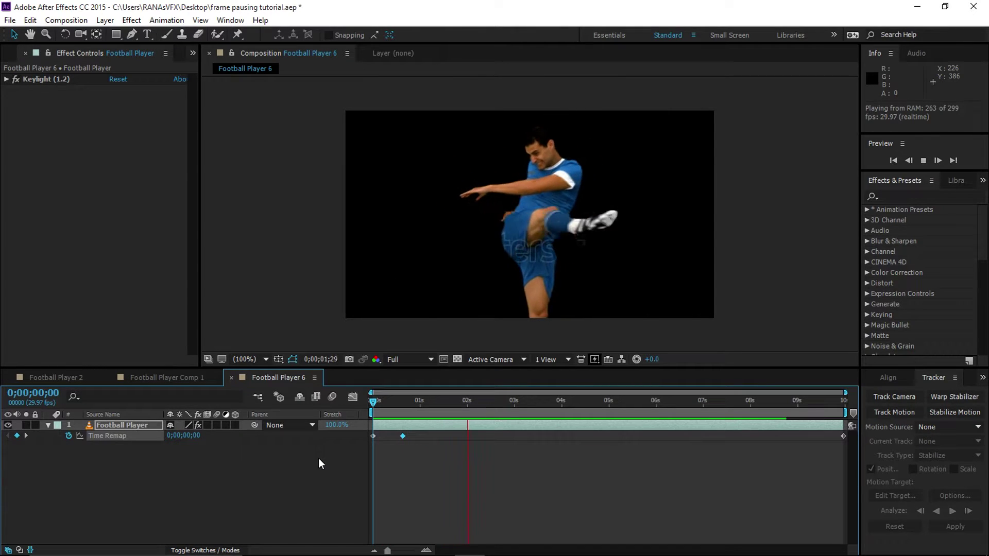
pyautogui.press('space')
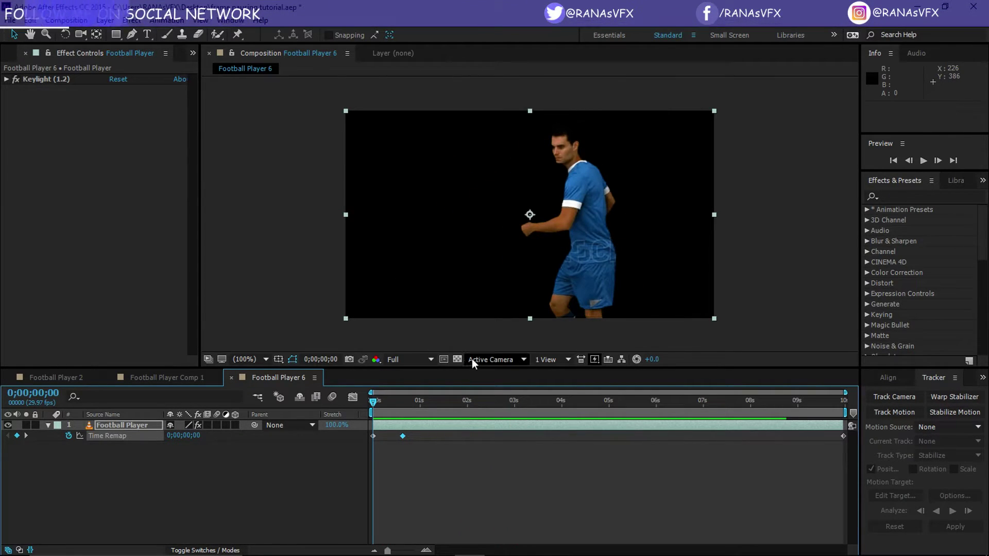
pyautogui.click(457, 359)
pyautogui.press('space')
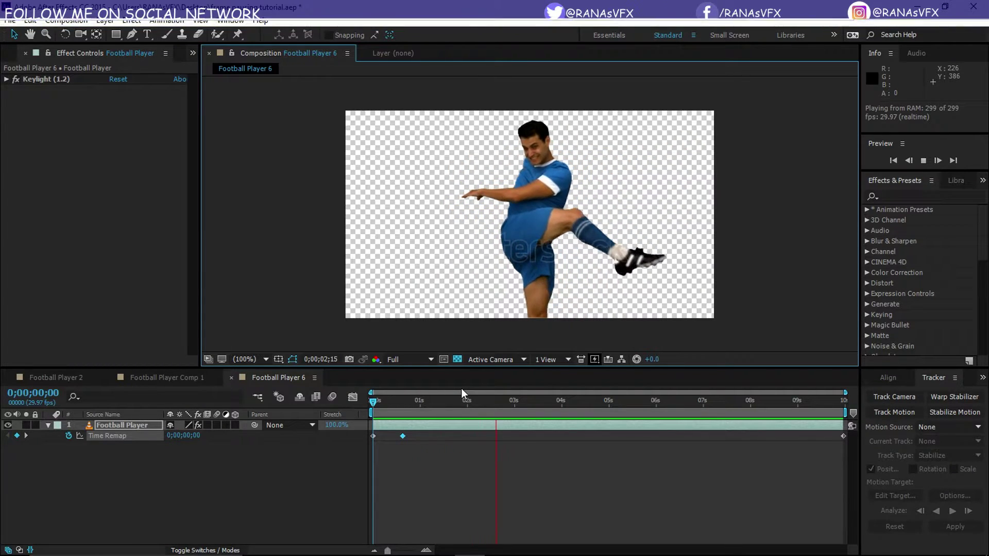
pyautogui.press('space')
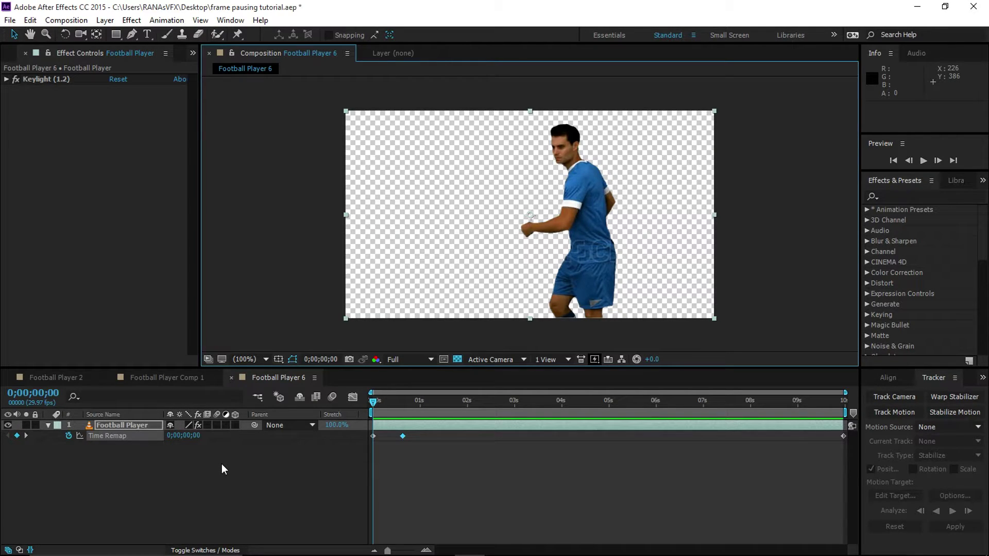
pyautogui.click(207, 425)
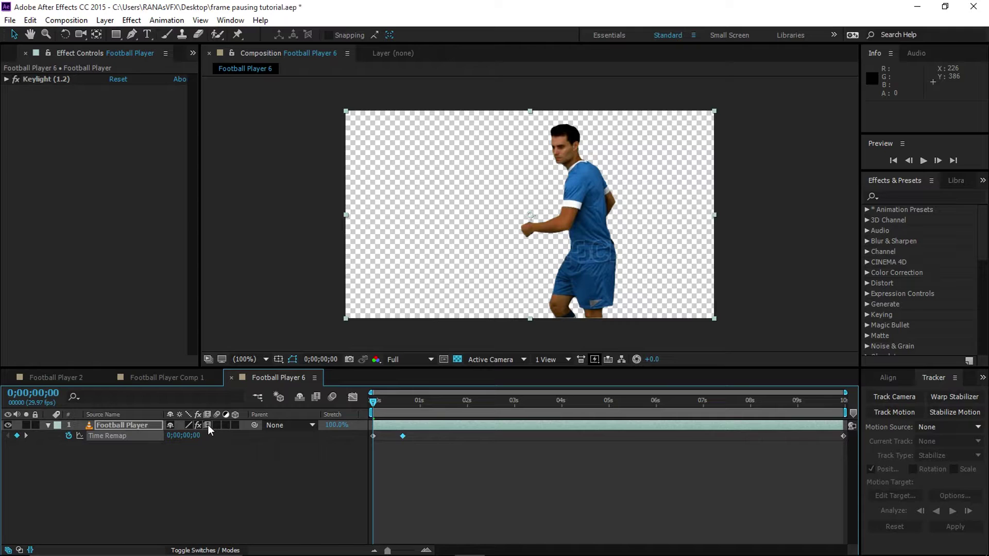
# - Set the player layer's frame blending to Pixel Motion and enable frame blending for the whole composition
pyautogui.click(208, 424)
pyautogui.click(128, 425)
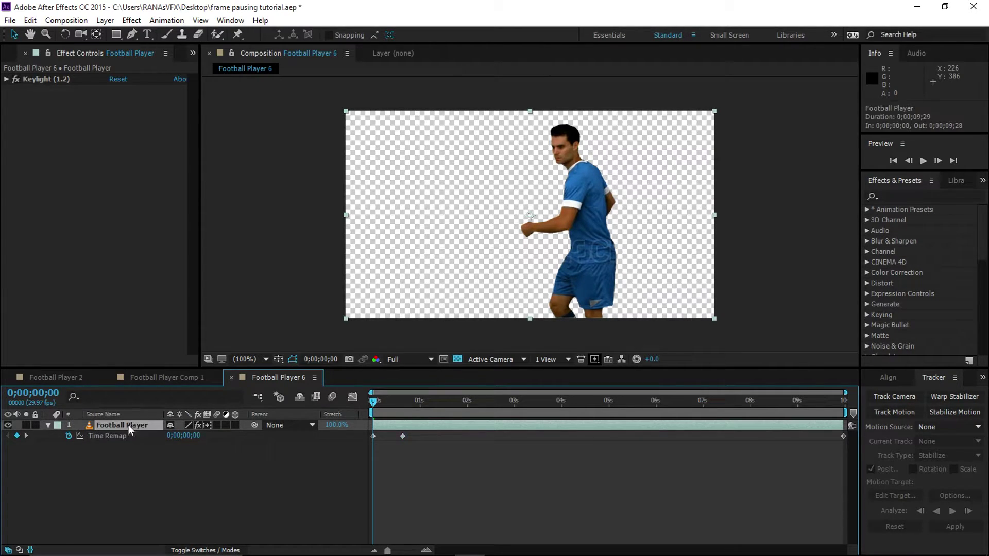
pyautogui.click(316, 396)
# - Pre-compose the player layer into Football Player Comp 3, moving all attributes into it
pyautogui.hotkey('ctrl', 'shift', 'c')
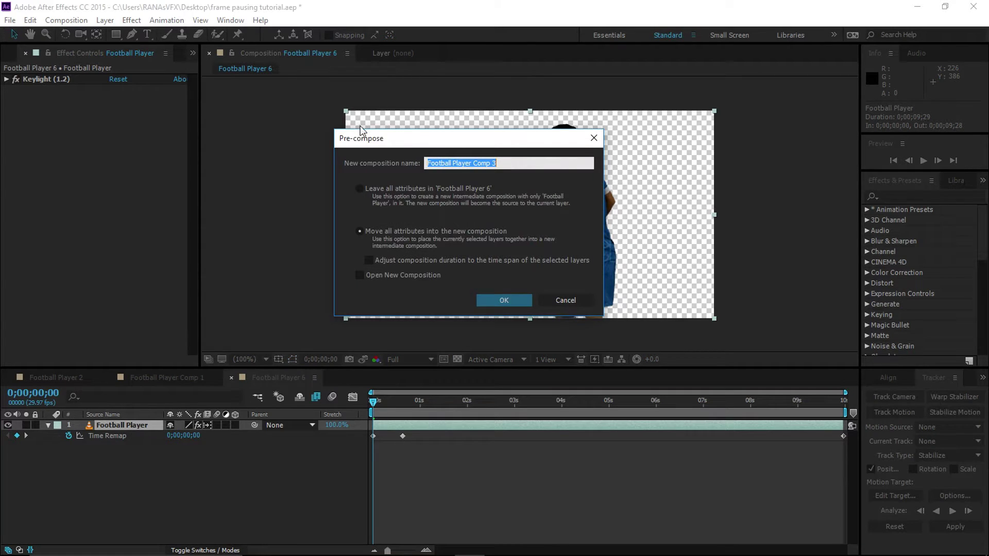
pyautogui.moveTo(364, 143); pyautogui.dragTo(312, 146)
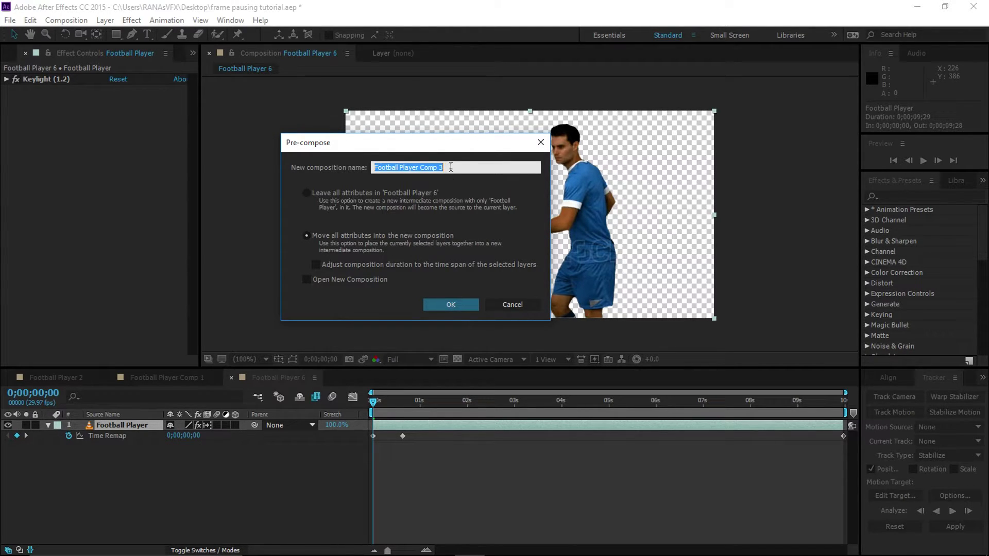
pyautogui.click(452, 304)
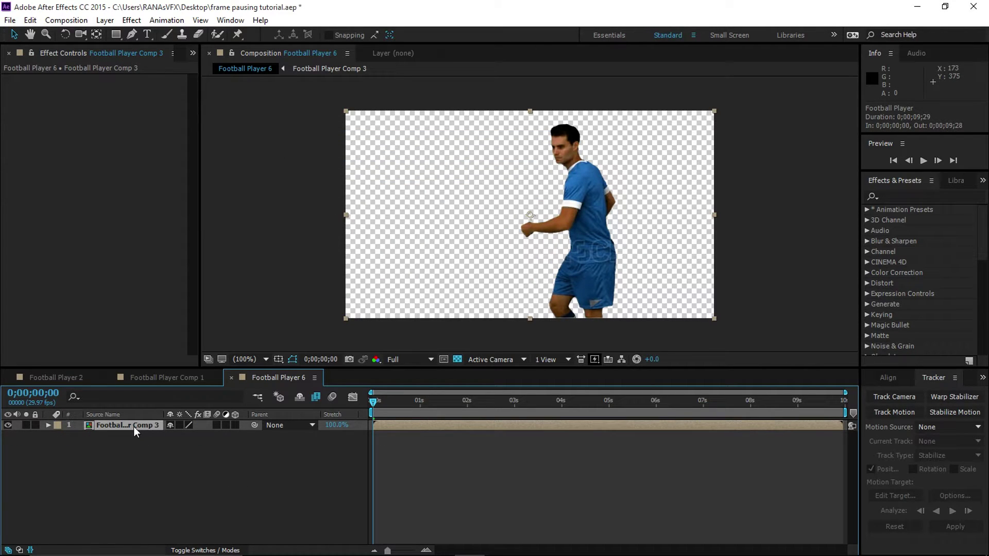
pyautogui.click(906, 199)
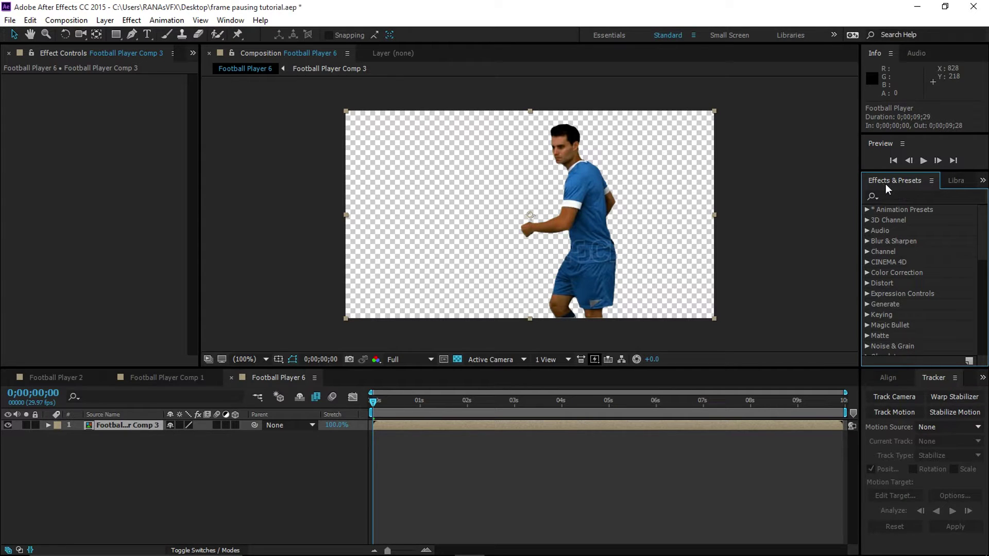
# - Search 'pix' and apply Pixel Motion Blur to the Football Player Comp 3 layer
pyautogui.write('pix')
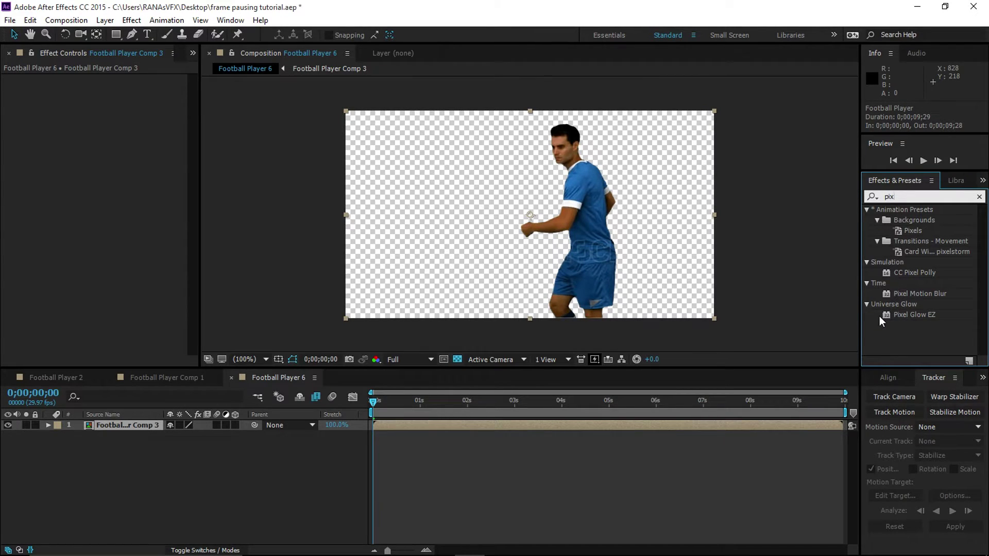
pyautogui.click(916, 294)
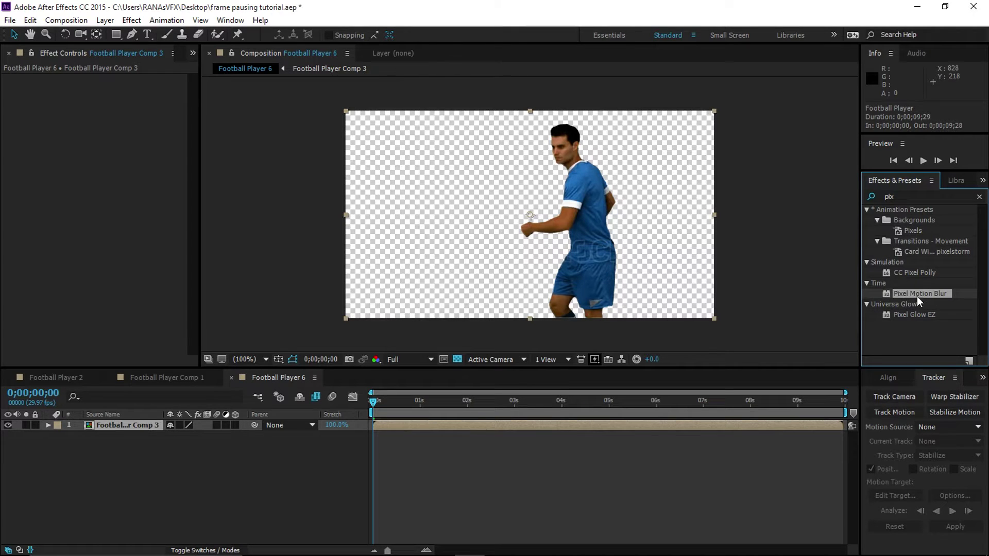
pyautogui.moveTo(916, 296); pyautogui.dragTo(426, 425)
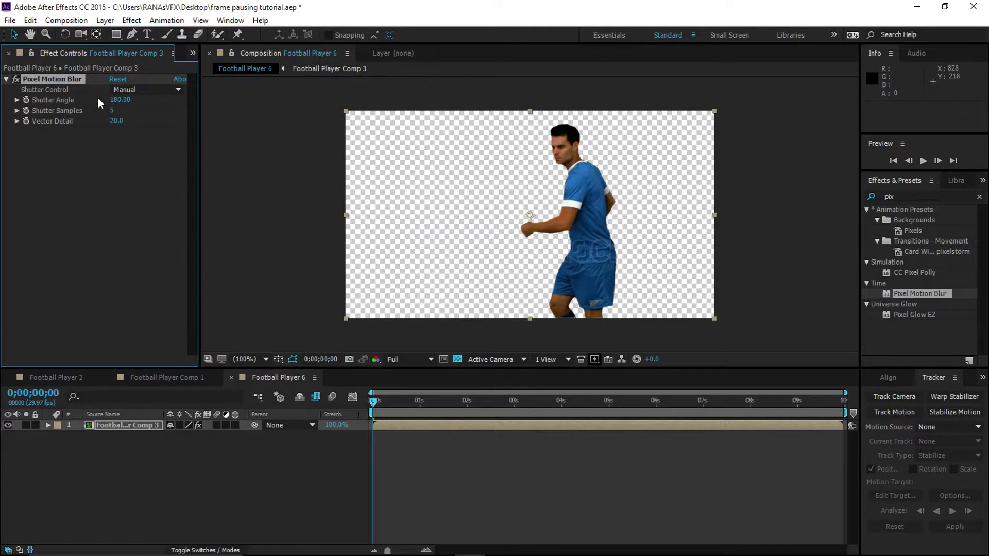
# - Move to frame 0;00;00;22 and duplicate the Football Player Comp 3 layer
pyautogui.click(110, 424)
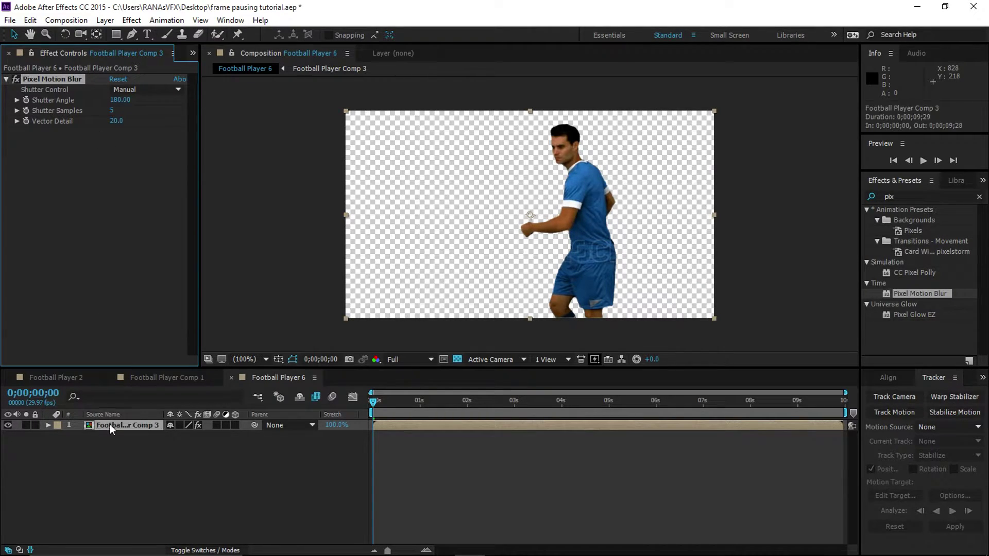
pyautogui.moveTo(376, 402); pyautogui.dragTo(409, 400)
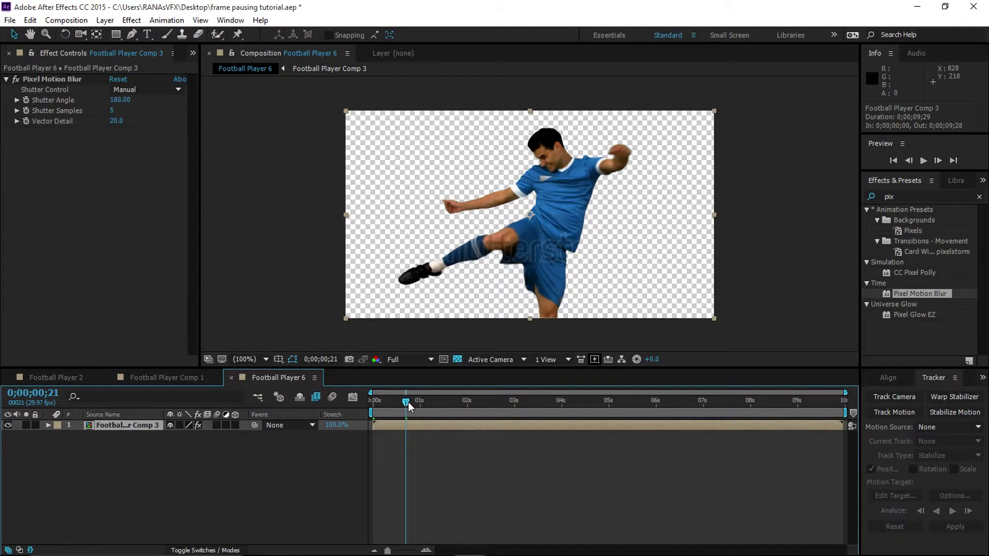
pyautogui.moveTo(408, 402); pyautogui.dragTo(410, 402)
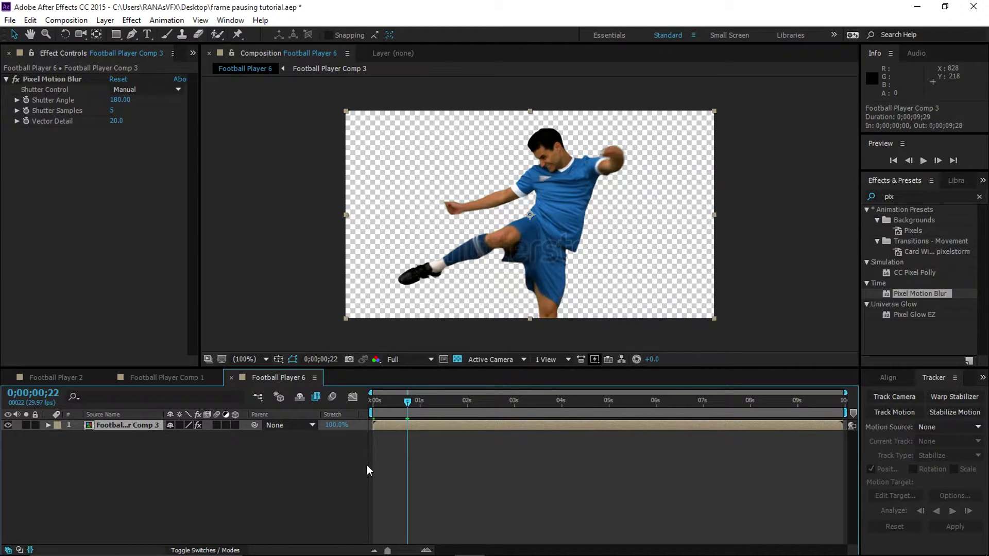
pyautogui.hotkey('ctrl', 'd')
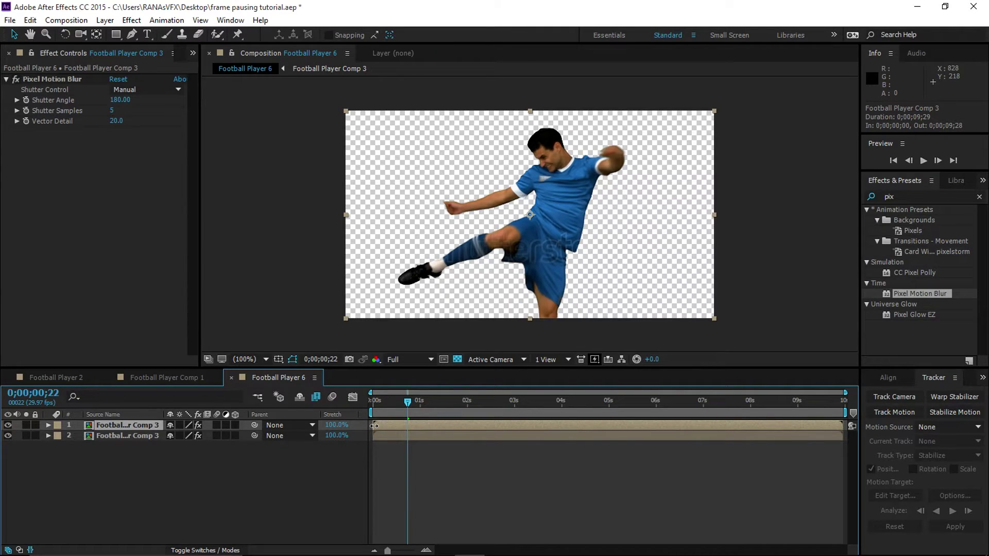
# - Trim the top copy to start at 0;00;00;22 and apply Freeze Frame there
pyautogui.moveTo(374, 425); pyautogui.dragTo(407, 426)
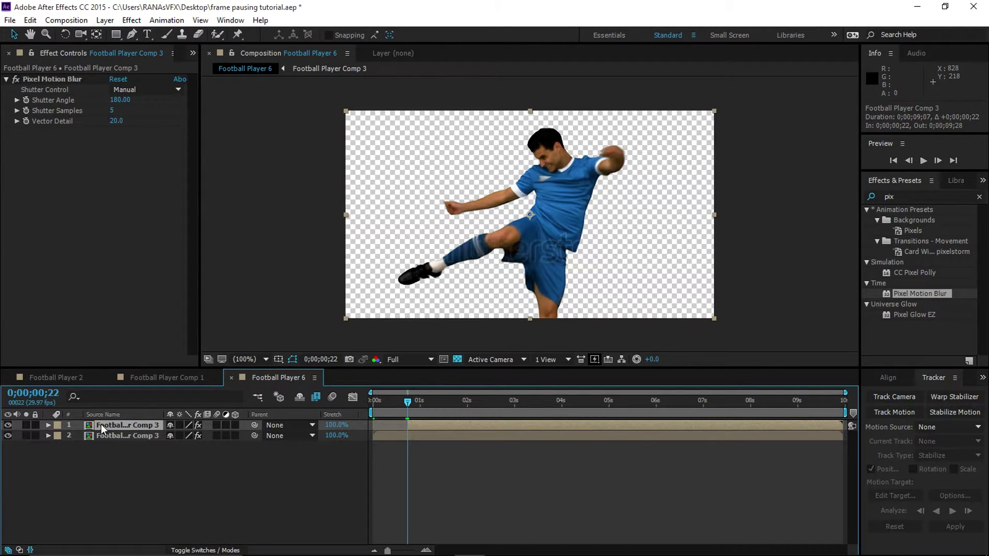
pyautogui.rightClick(141, 425)
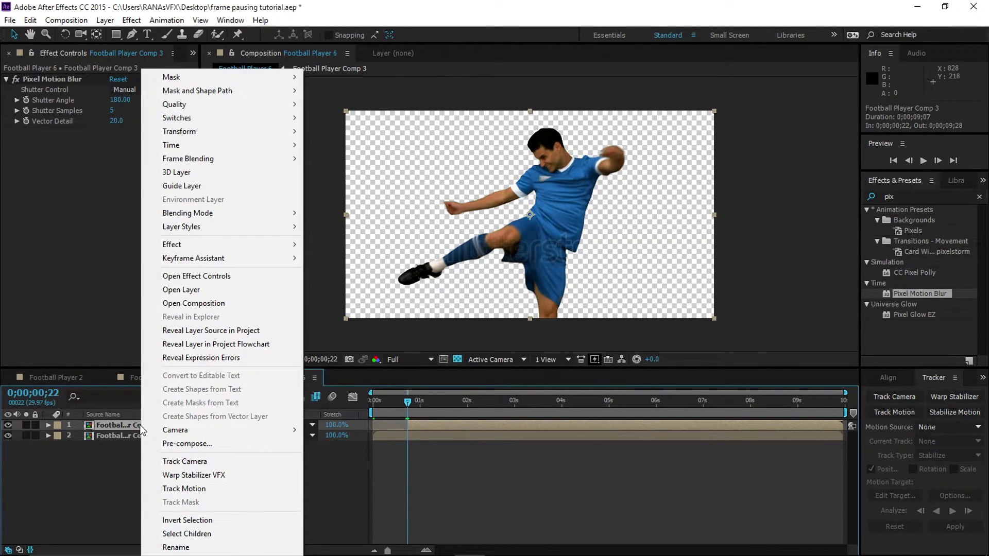
pyautogui.moveTo(291, 145)
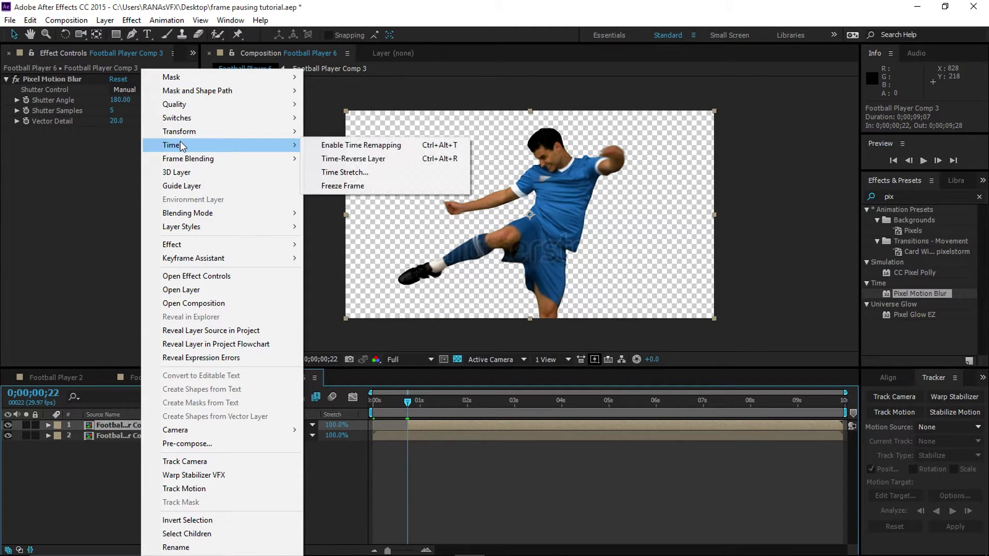
pyautogui.click(379, 184)
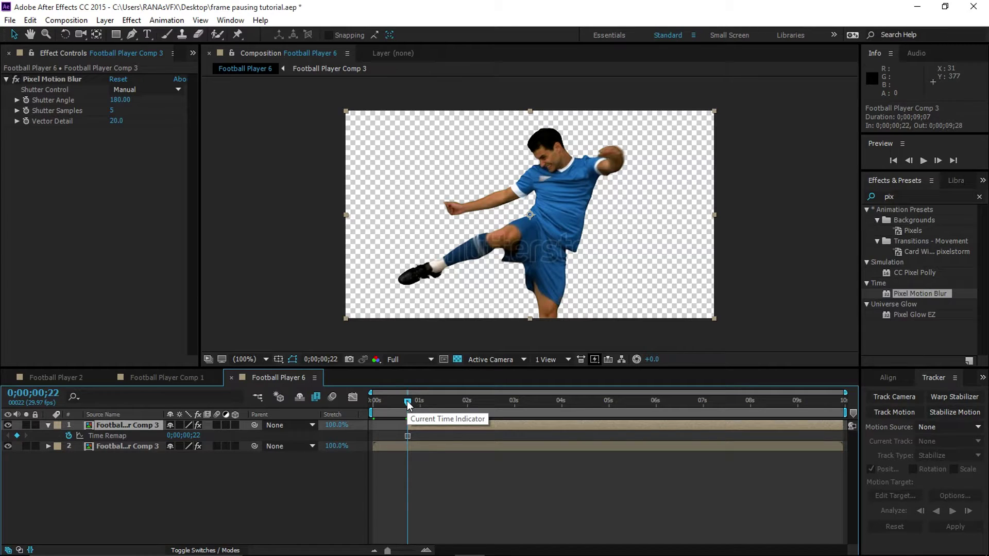
pyautogui.moveTo(407, 401); pyautogui.dragTo(445, 400)
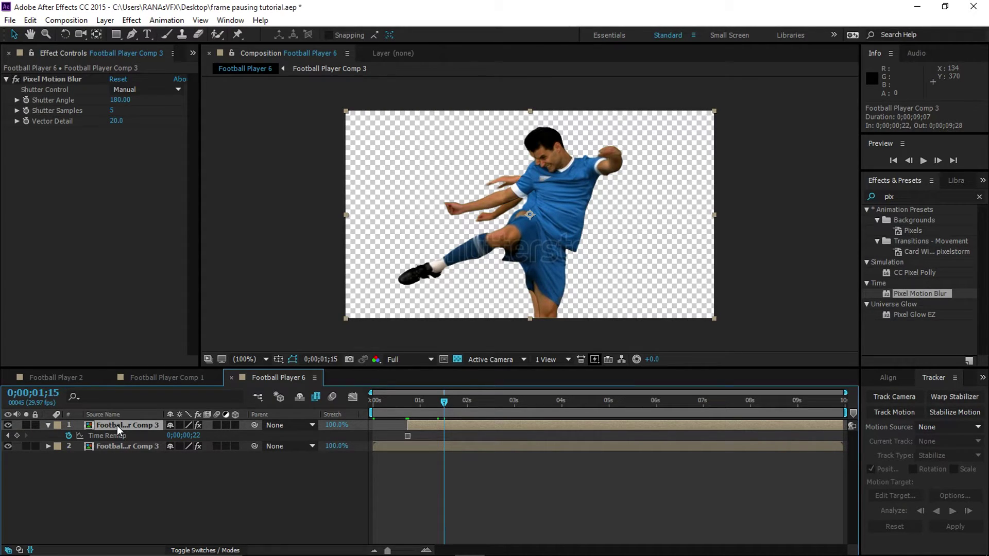
# - Place the first frozen copy beneath the moving player and go back to 0;00;01;09
pyautogui.moveTo(116, 425); pyautogui.dragTo(115, 464)
pyautogui.moveTo(444, 403); pyautogui.dragTo(435, 402)
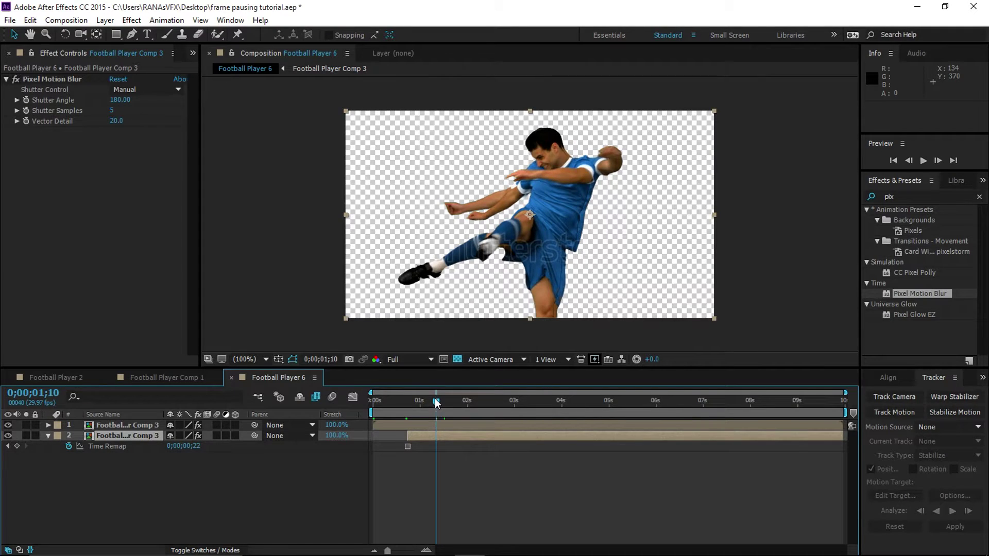
pyautogui.click(434, 401)
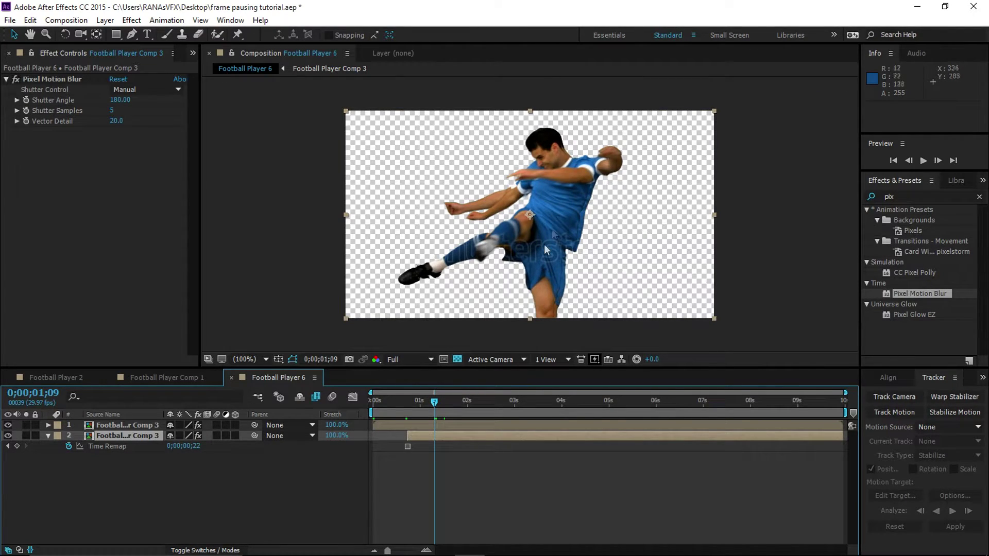
# - Duplicate the moving player, trim it to start at 0;00;01;09, freeze it, and move it to the bottom
pyautogui.click(139, 425)
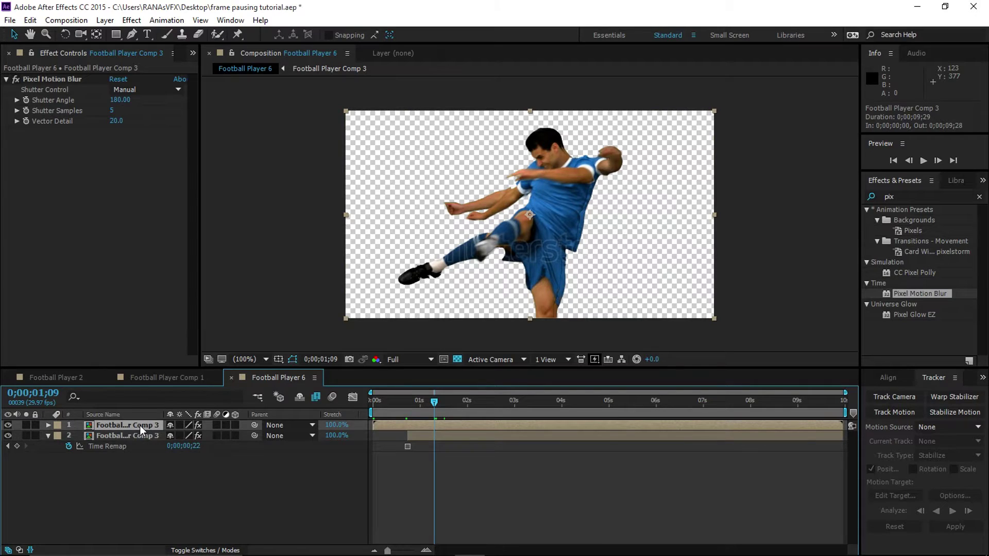
pyautogui.hotkey('ctrl', 'd')
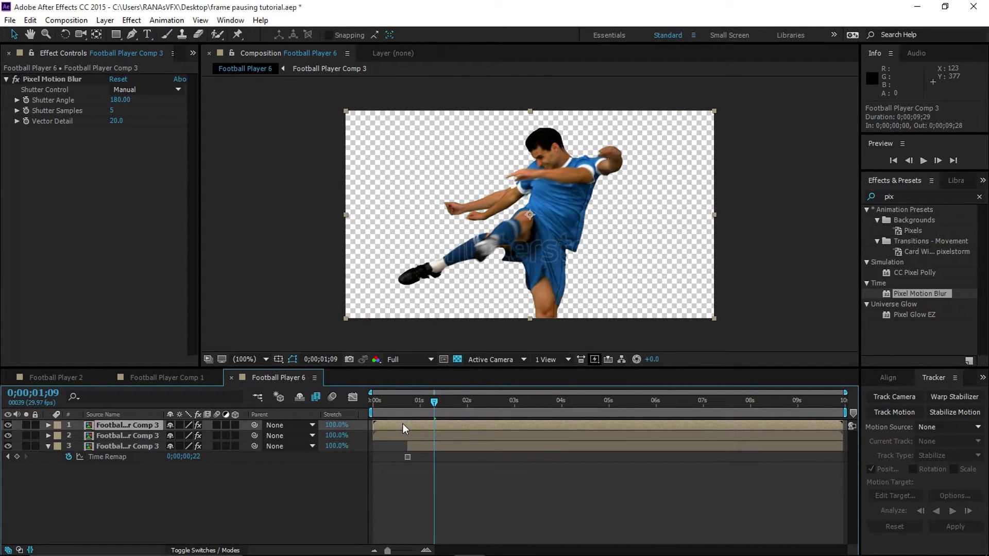
pyautogui.hotkey('alt', '[')
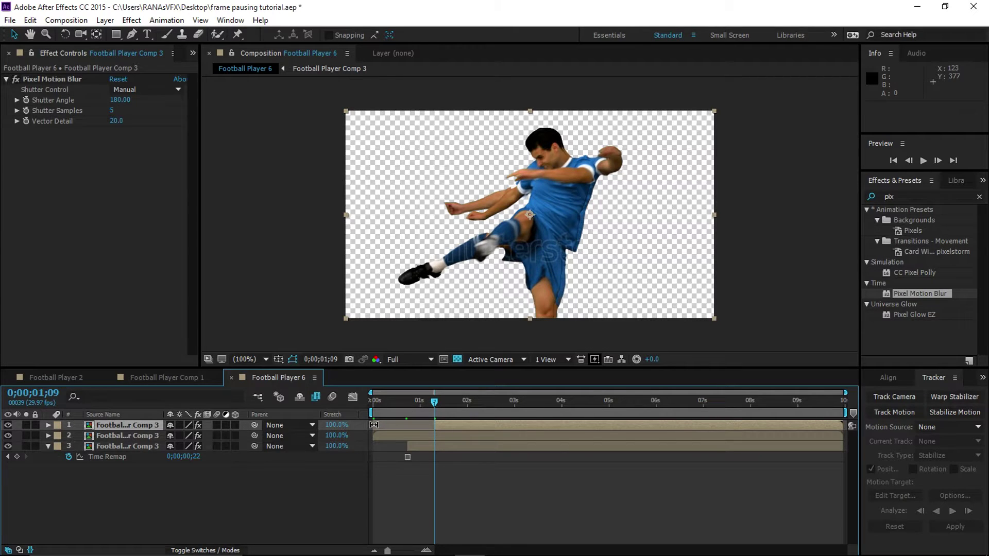
pyautogui.rightClick(148, 425)
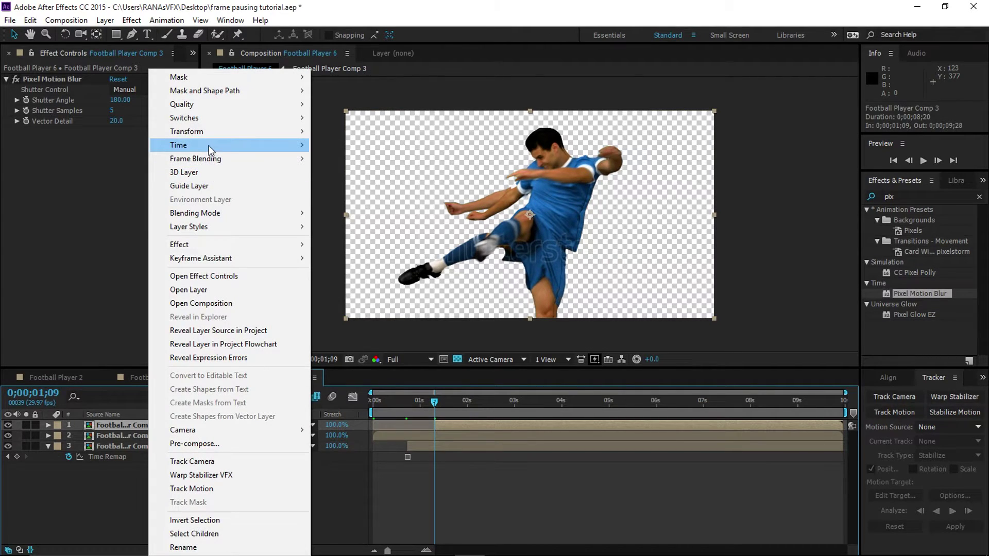
pyautogui.moveTo(209, 146)
pyautogui.click(348, 187)
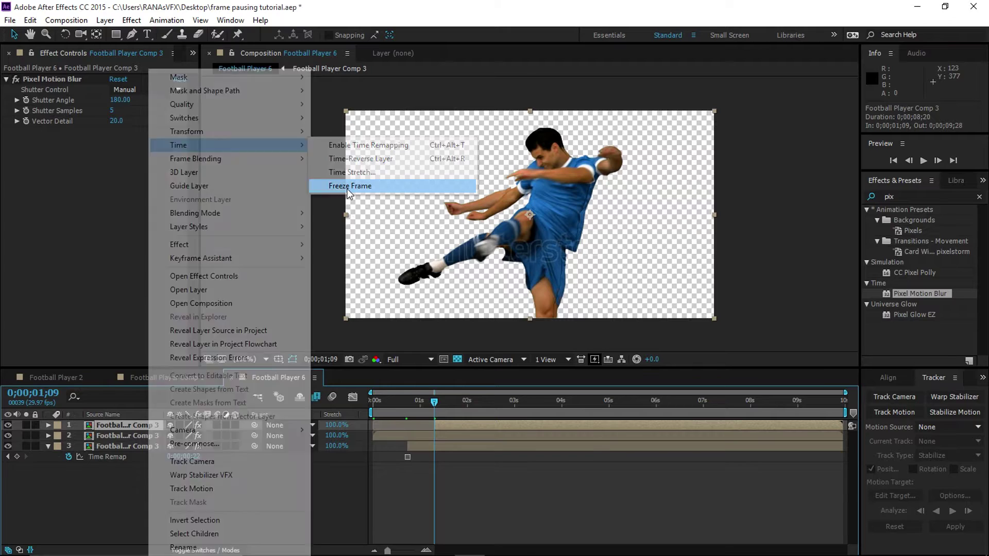
pyautogui.moveTo(116, 425); pyautogui.dragTo(117, 493)
pyautogui.moveTo(435, 403); pyautogui.dragTo(461, 407)
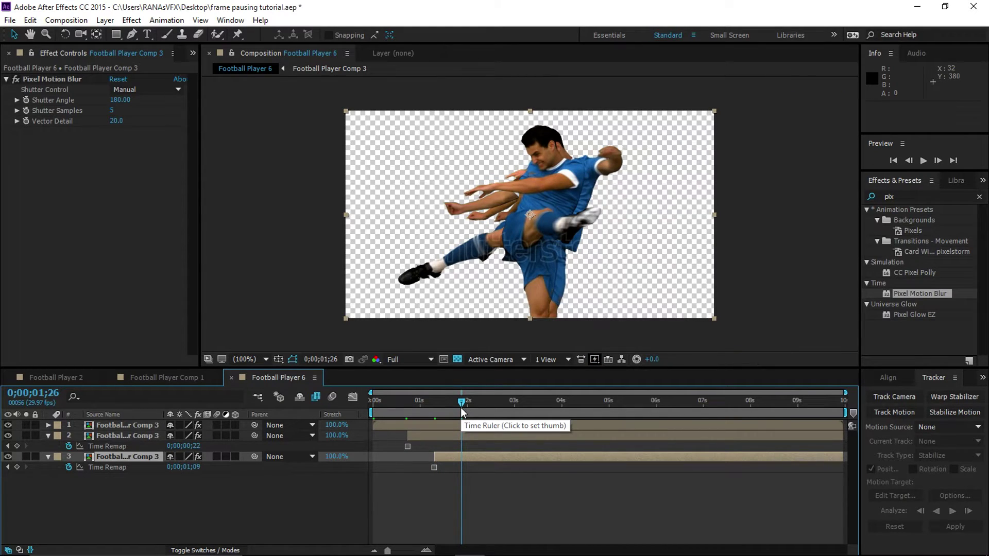
# - Duplicate the moving player at 0;00;01;26, trim and freeze the copy, and drop it to the bottom
pyautogui.click(153, 425)
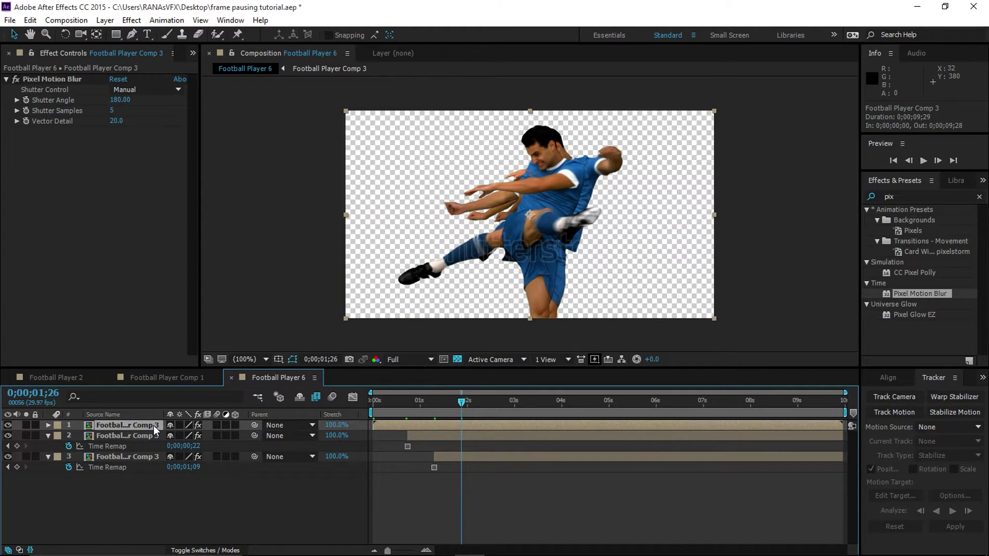
pyautogui.hotkey('ctrl', 'd')
pyautogui.hotkey('alt', '[')
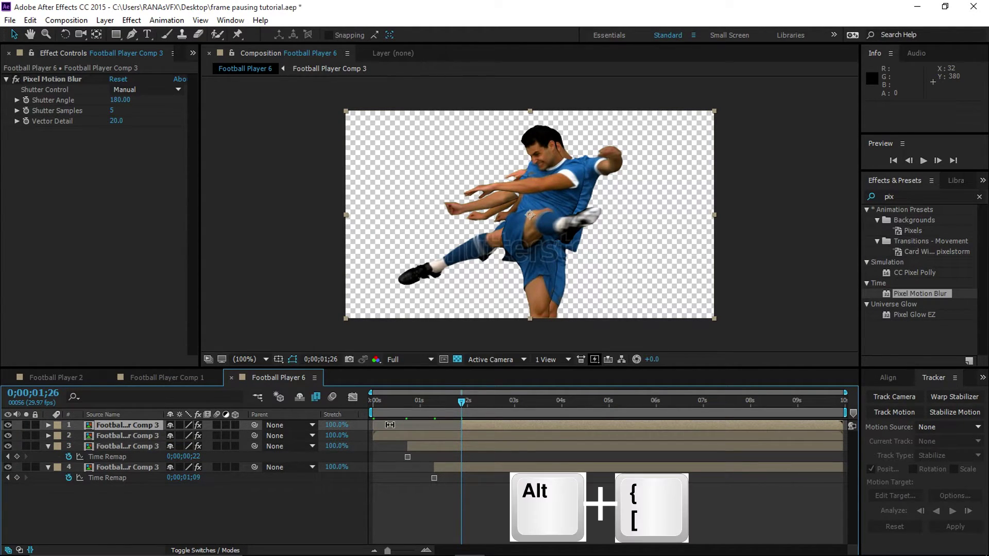
pyautogui.rightClick(472, 427)
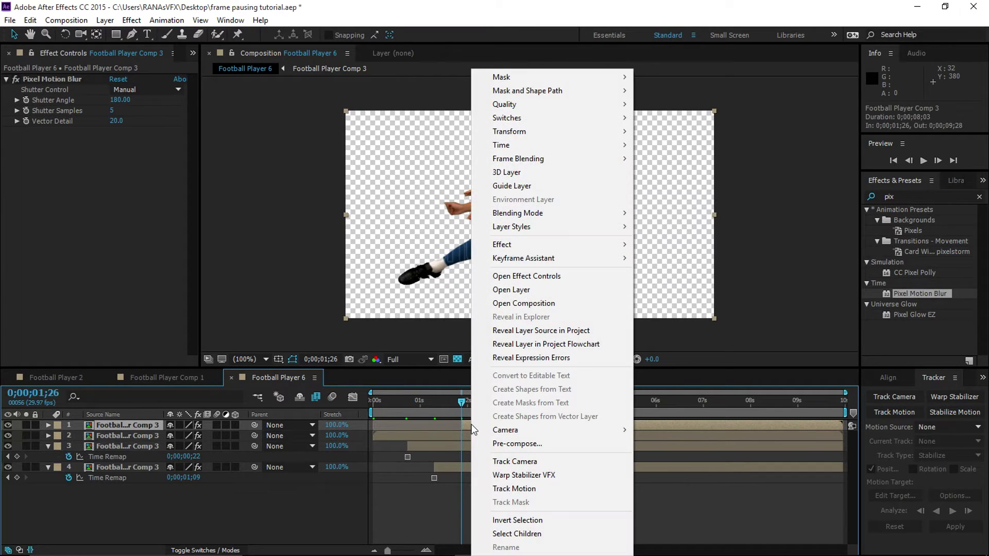
pyautogui.moveTo(525, 144)
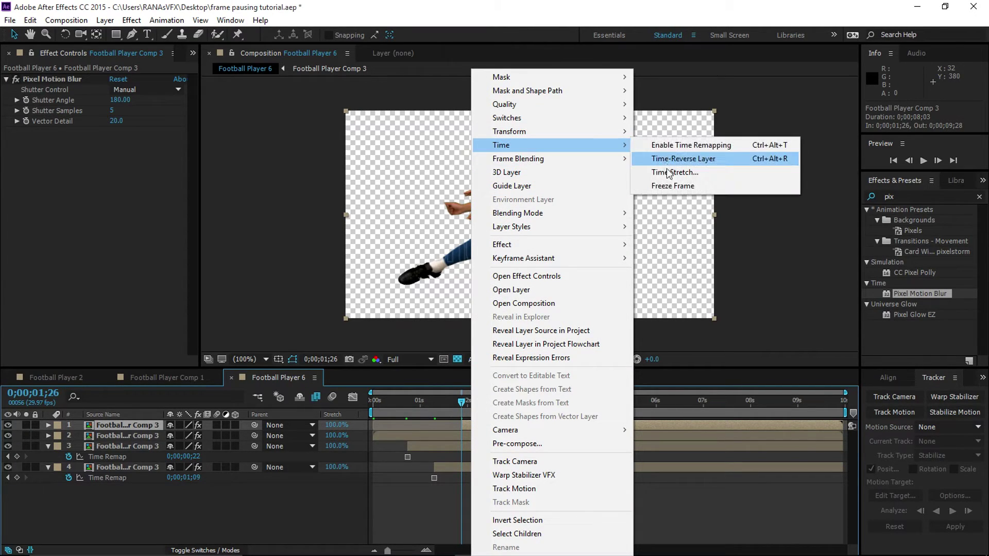
pyautogui.click(670, 186)
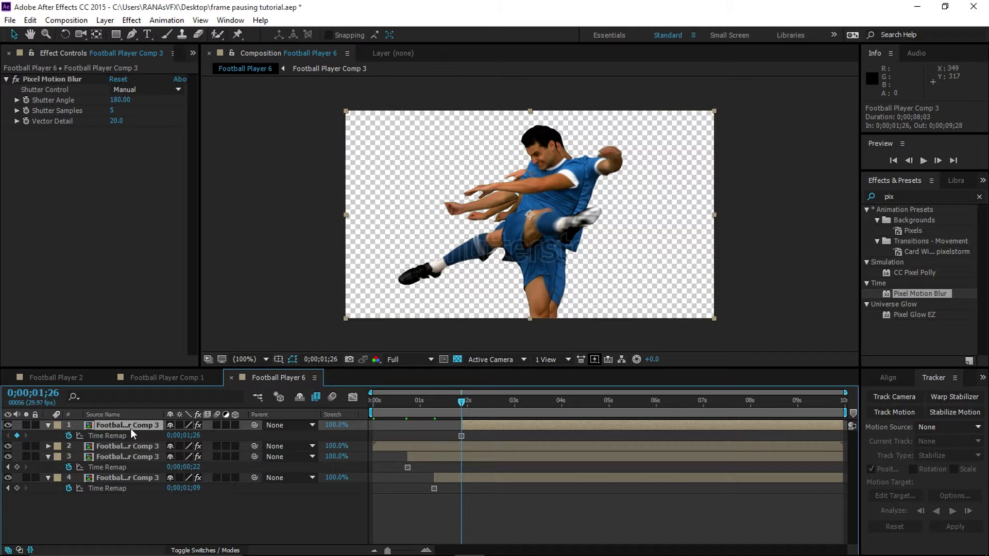
pyautogui.moveTo(119, 423); pyautogui.dragTo(129, 511)
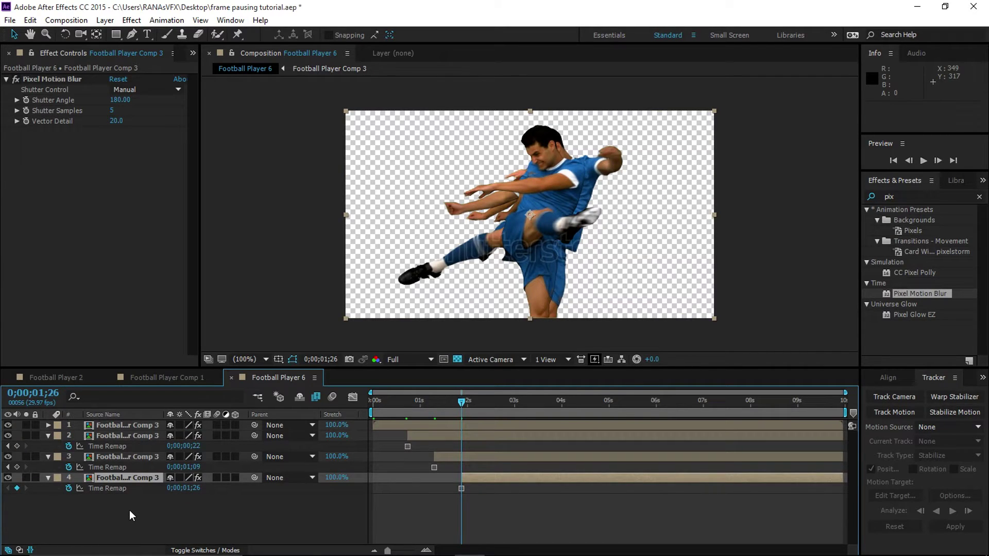
# - Set the work area end at 0;00;02;13 and preview the kick over its three ghost poses
pyautogui.moveTo(462, 402); pyautogui.dragTo(489, 402)
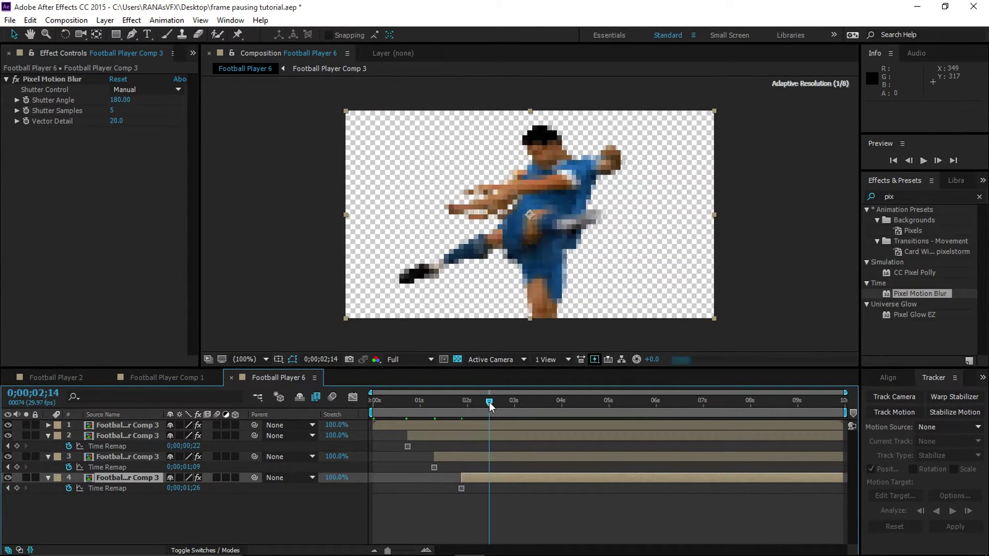
pyautogui.press('n')
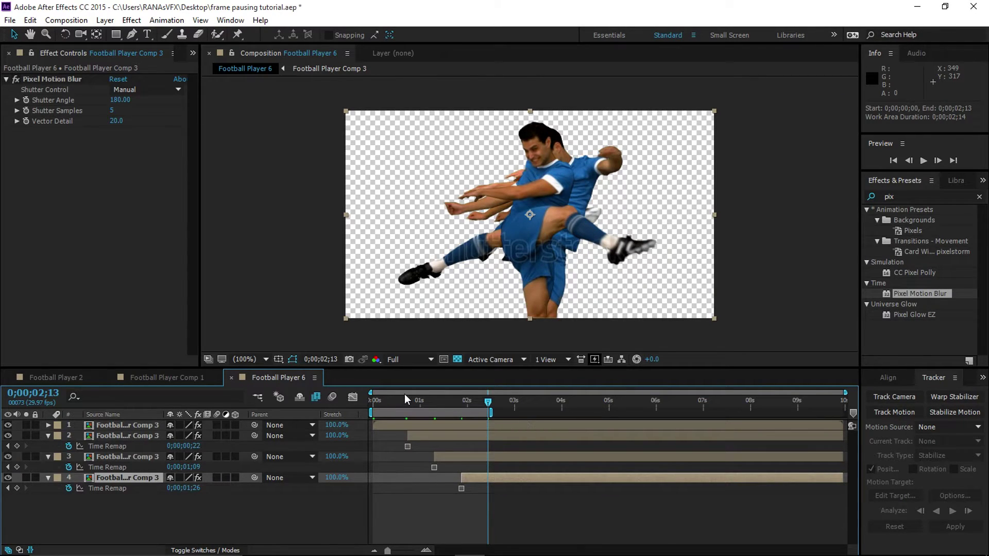
pyautogui.press('space')
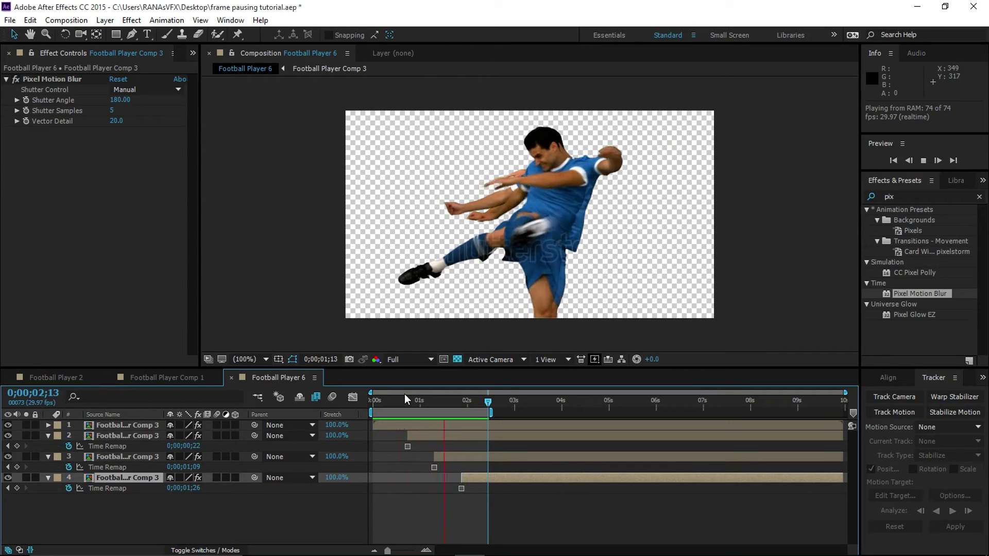
pyautogui.press('space')
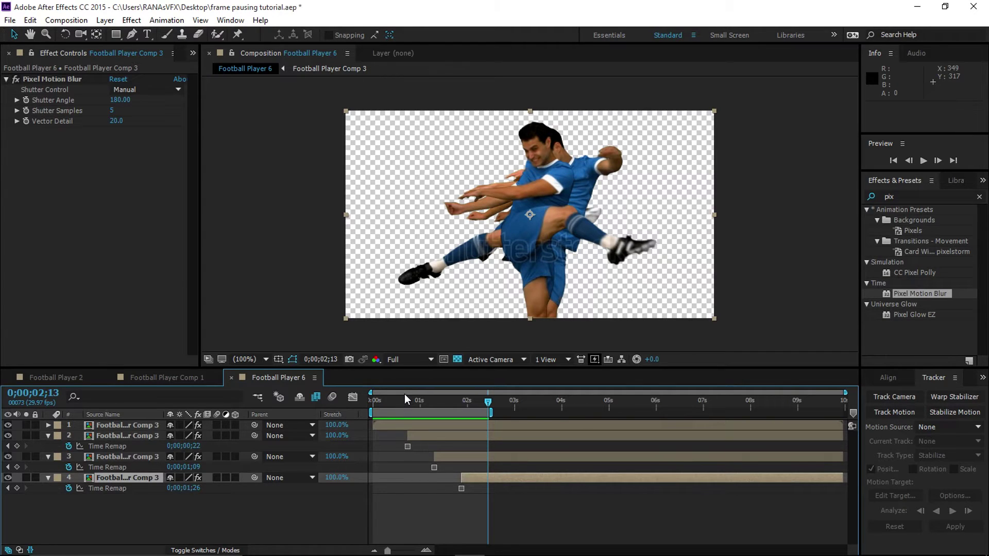
pyautogui.click(426, 438)
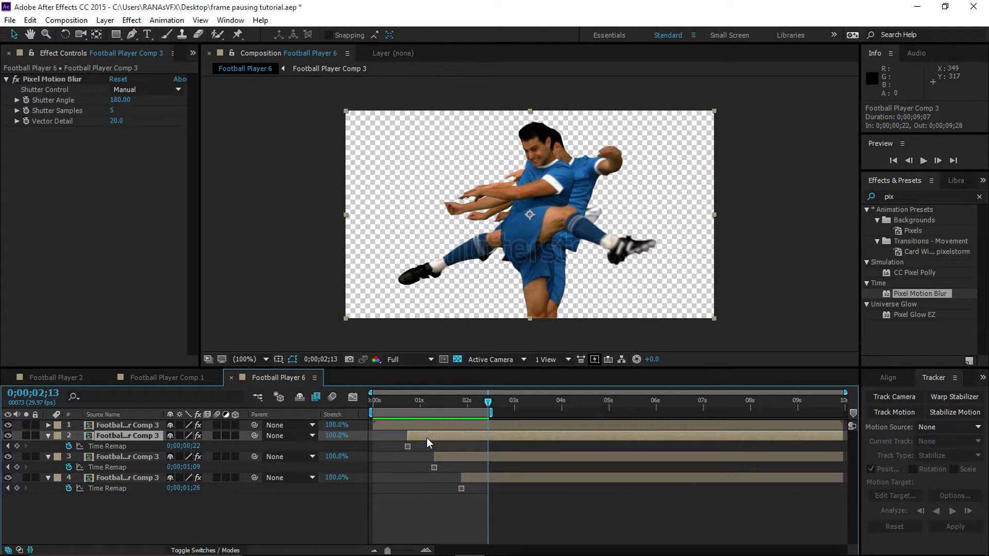
# - Fade layer 2's opacity from 100% at 0;00;00;22 to 0% at 0;00;01;09
pyautogui.click(413, 401)
pyautogui.moveTo(413, 401); pyautogui.dragTo(408, 401)
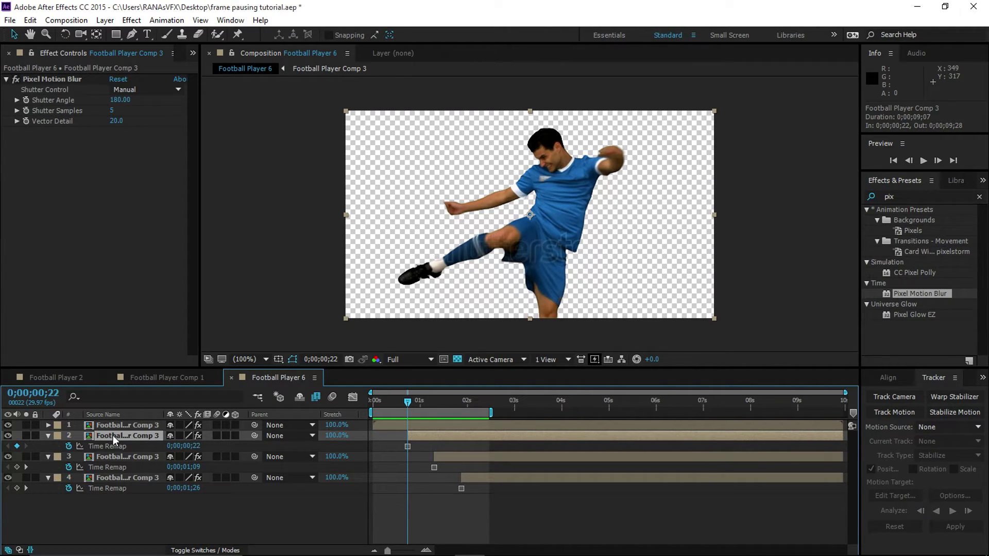
pyautogui.press('t')
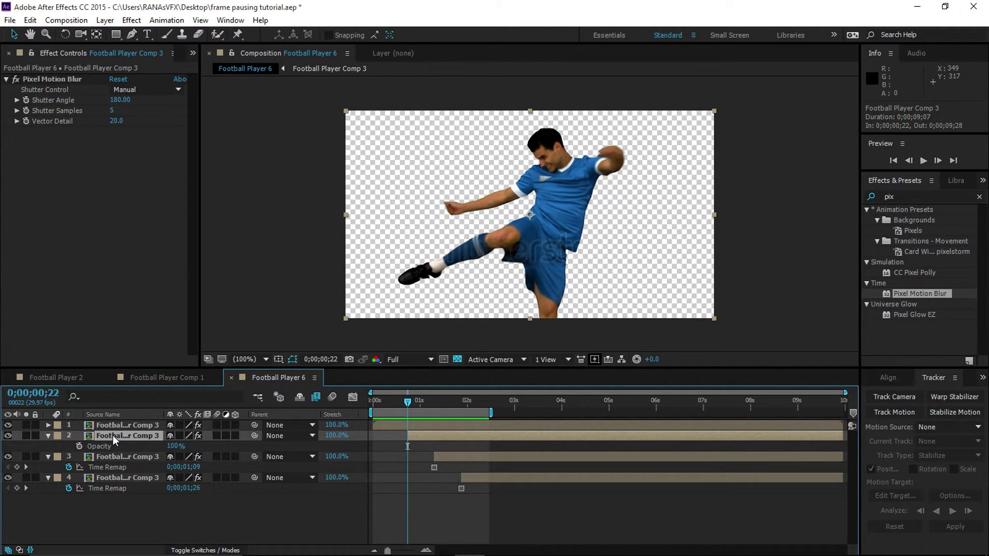
pyautogui.click(79, 447)
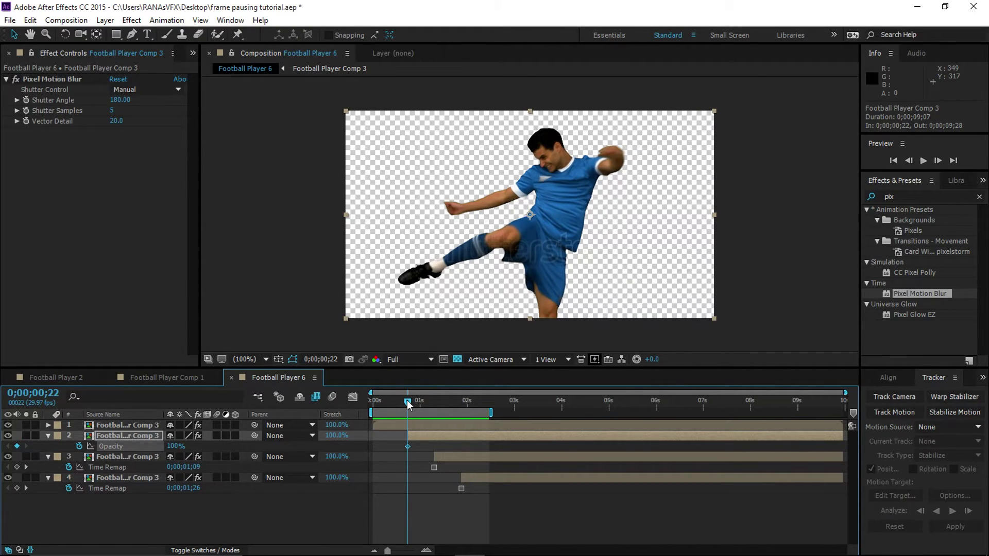
pyautogui.moveTo(407, 401); pyautogui.dragTo(433, 405)
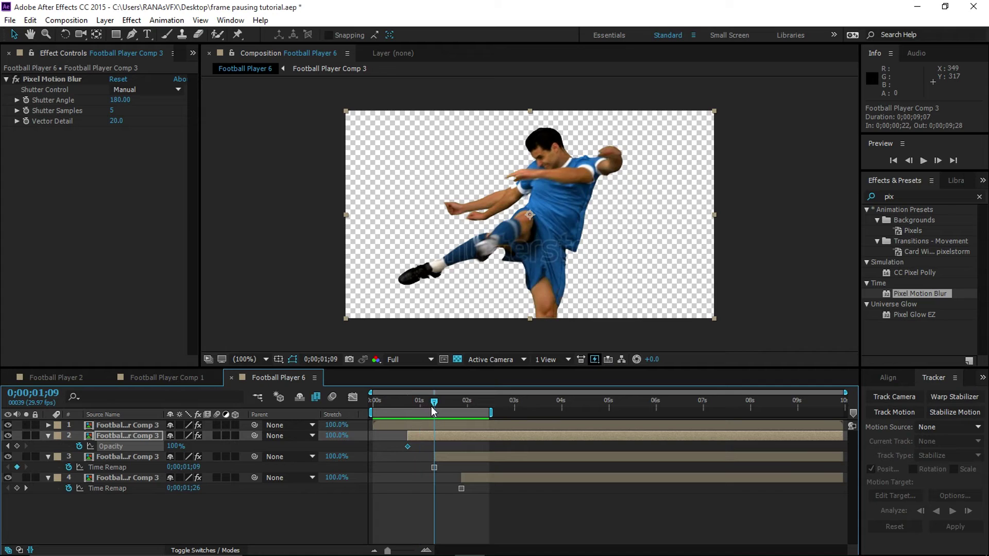
pyautogui.click(134, 459)
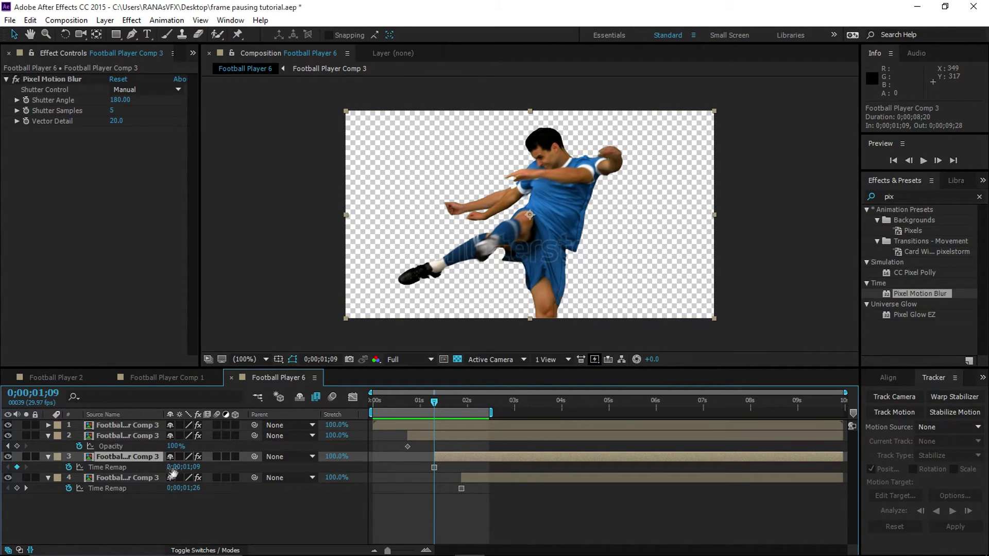
pyautogui.click(142, 436)
pyautogui.click(176, 446)
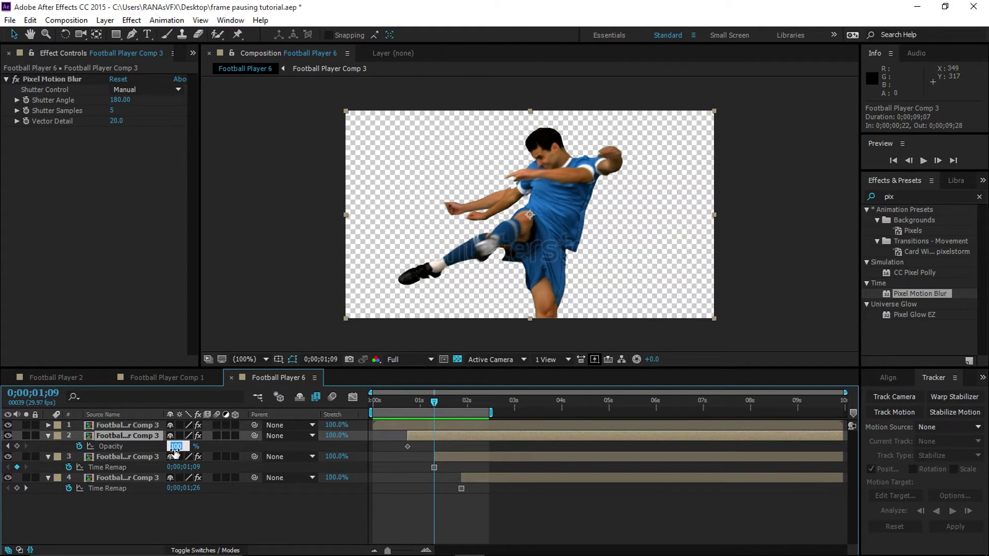
pyautogui.write('0')
pyautogui.click(243, 489)
# - Fade layer 3's opacity from 100% at 0;00;01;09 to 0% at 0;00;01;26
pyautogui.click(454, 459)
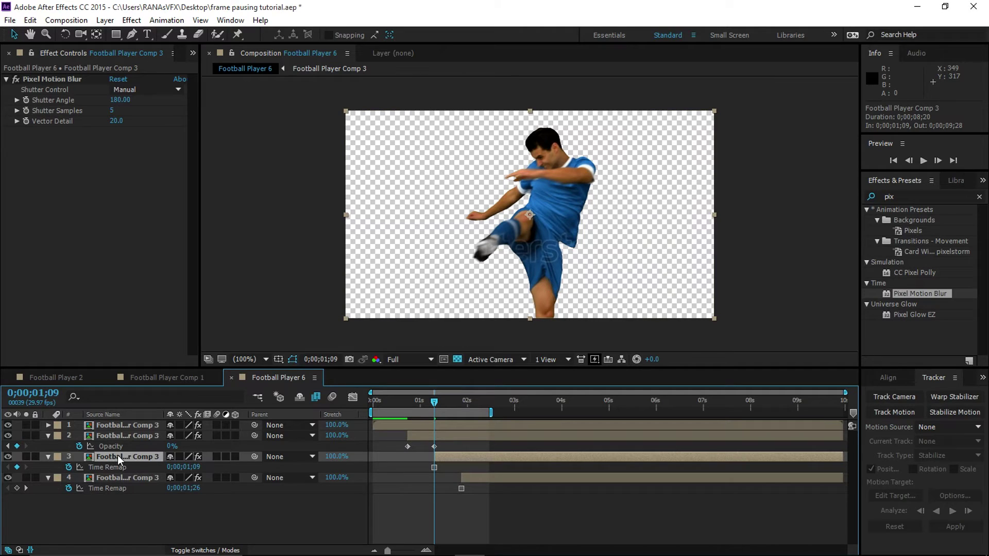
pyautogui.press('t')
pyautogui.click(82, 468)
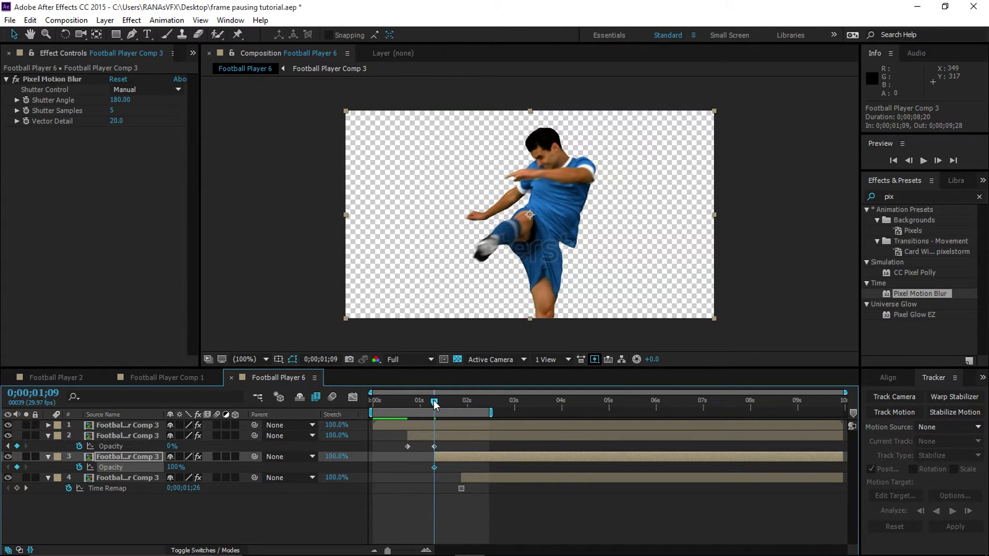
pyautogui.moveTo(435, 402); pyautogui.dragTo(461, 401)
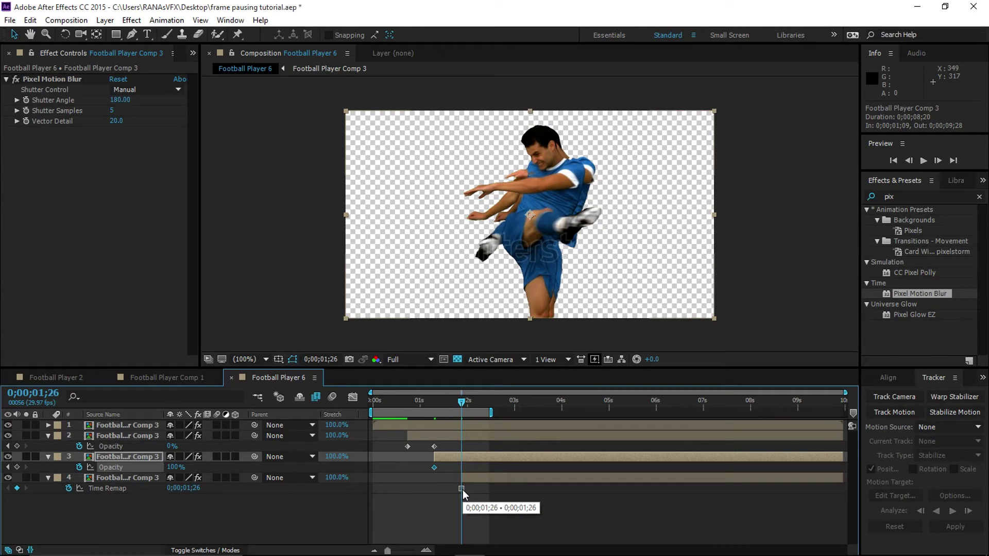
pyautogui.click(176, 467)
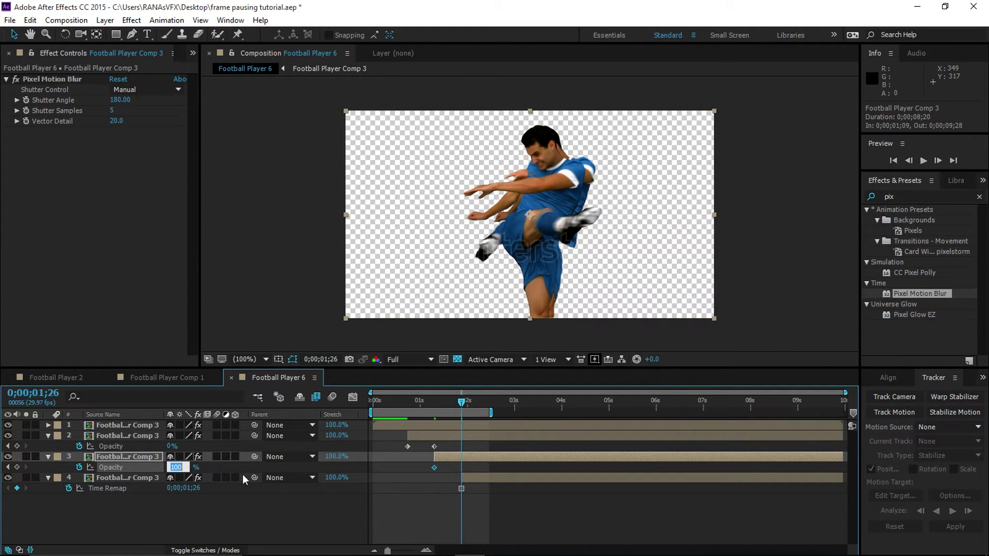
pyautogui.write('0')
pyautogui.click(266, 513)
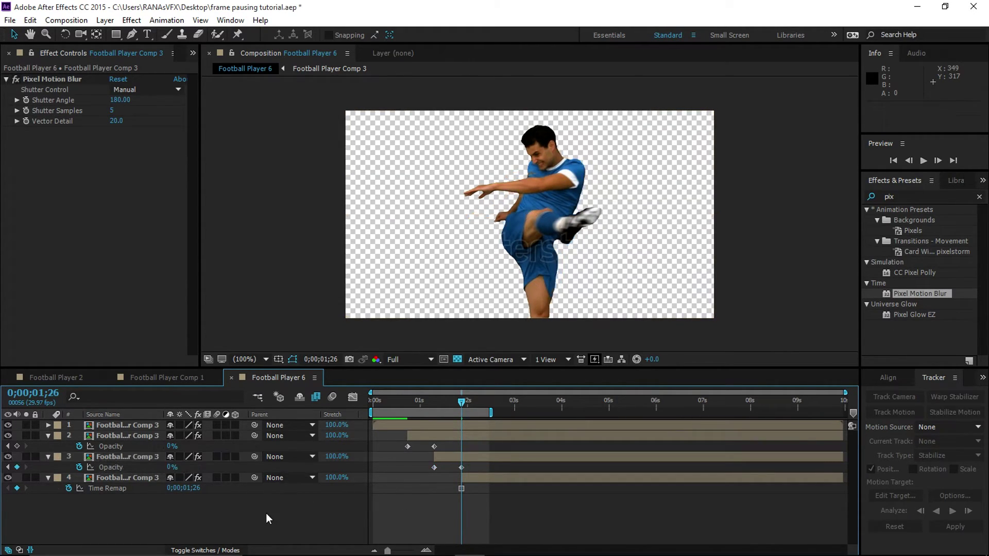
# - Fade layer 4's opacity from 100% at 0;00;01;26 to 0% at the end of the kick
pyautogui.click(119, 478)
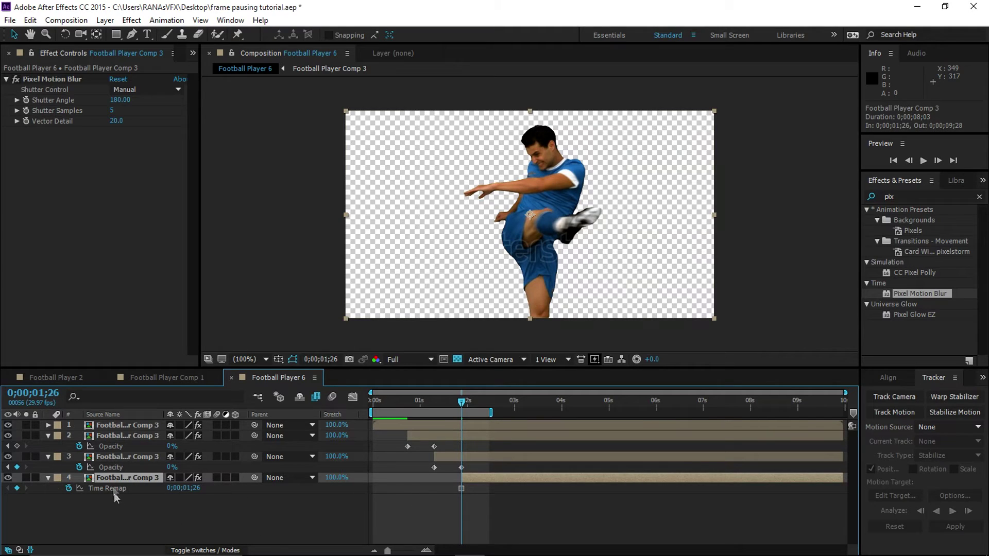
pyautogui.press('t')
pyautogui.click(79, 487)
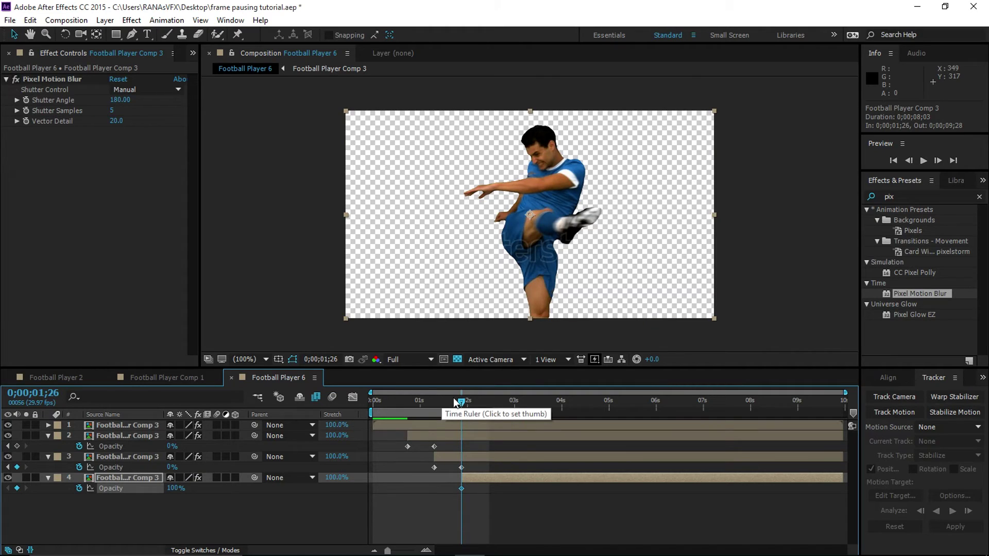
pyautogui.moveTo(462, 402); pyautogui.dragTo(489, 404)
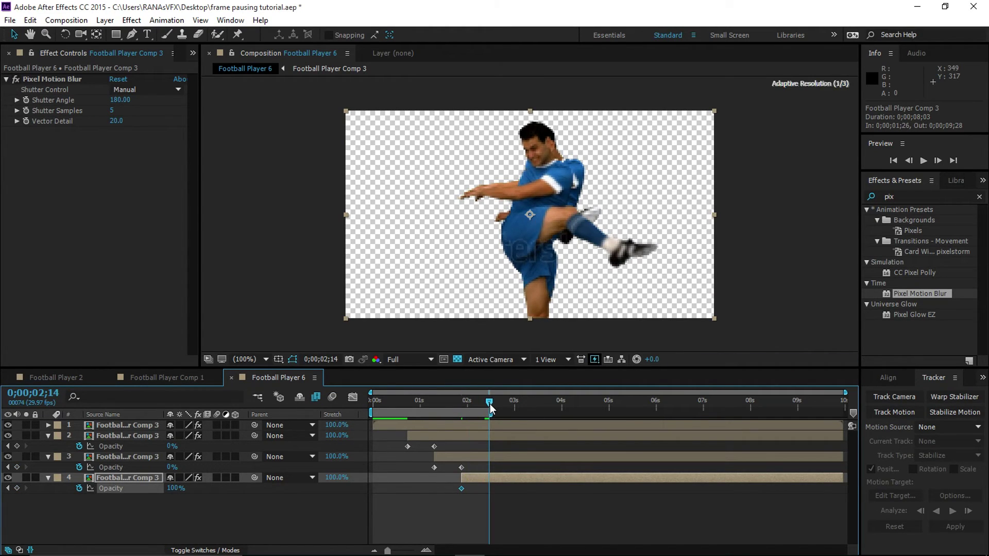
pyautogui.click(175, 488)
pyautogui.write('0')
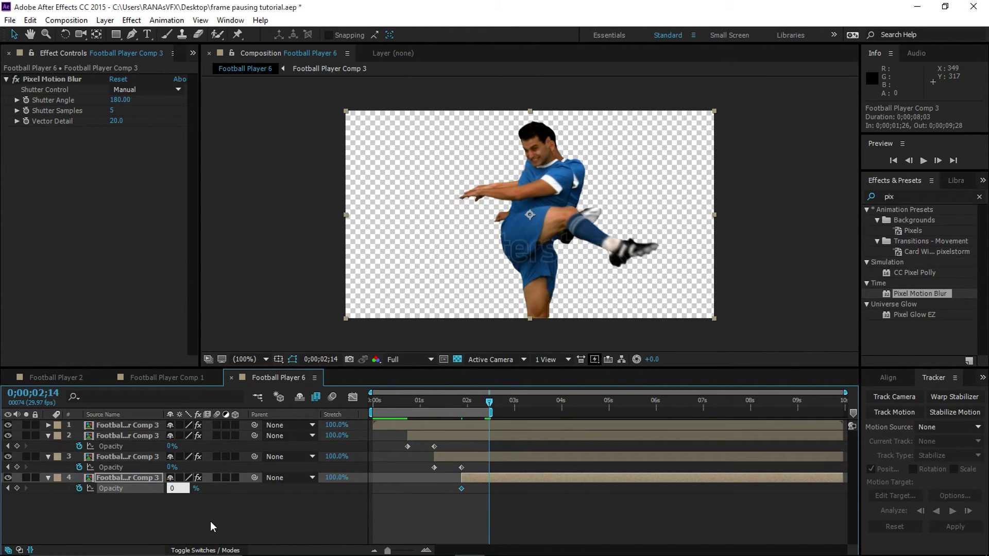
pyautogui.click(210, 521)
# - Push layer 2's 0% opacity keyframe later to 0;00;01;16, then preview the ghost trails
pyautogui.moveTo(516, 506); pyautogui.dragTo(383, 427)
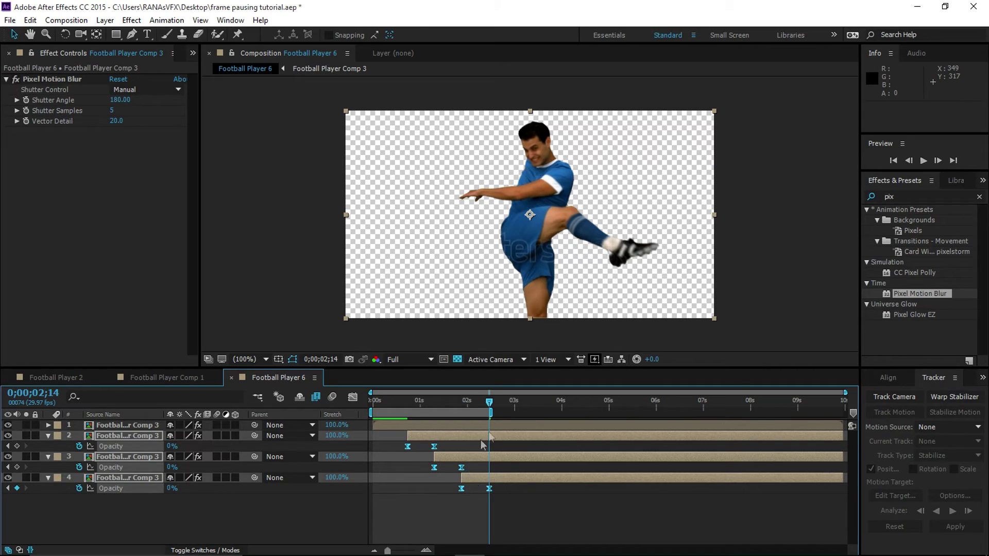
pyautogui.click(453, 445)
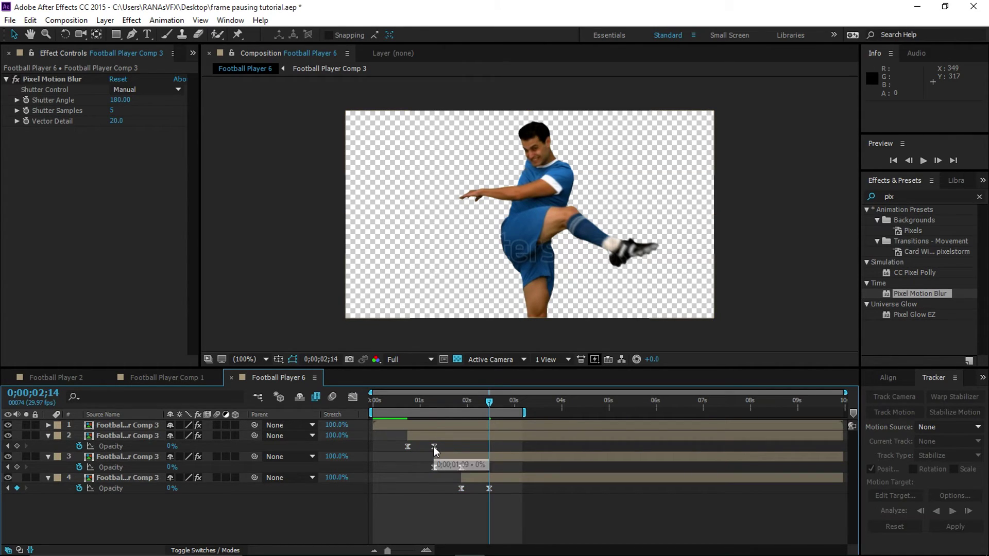
pyautogui.click(434, 446)
pyautogui.moveTo(434, 447); pyautogui.dragTo(500, 488)
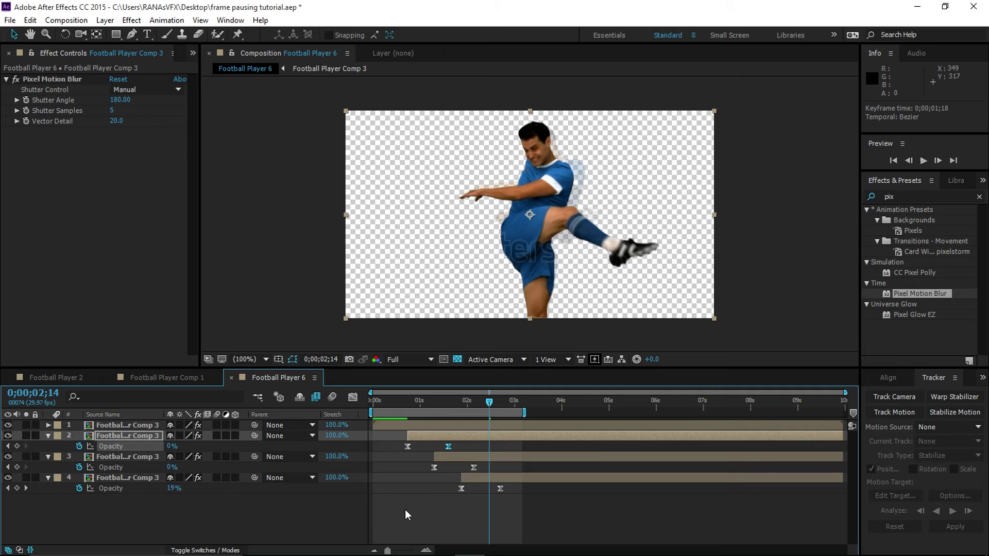
pyautogui.press('space')
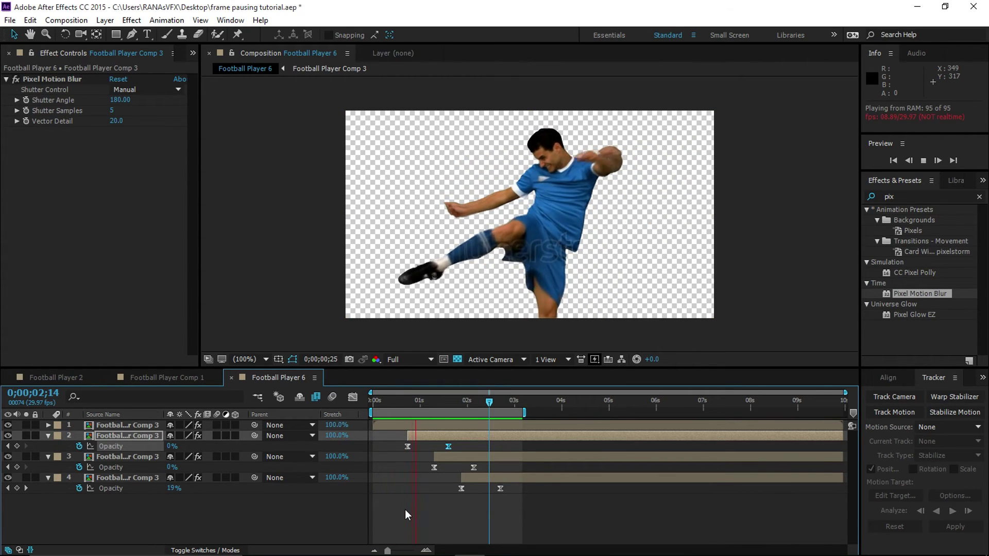